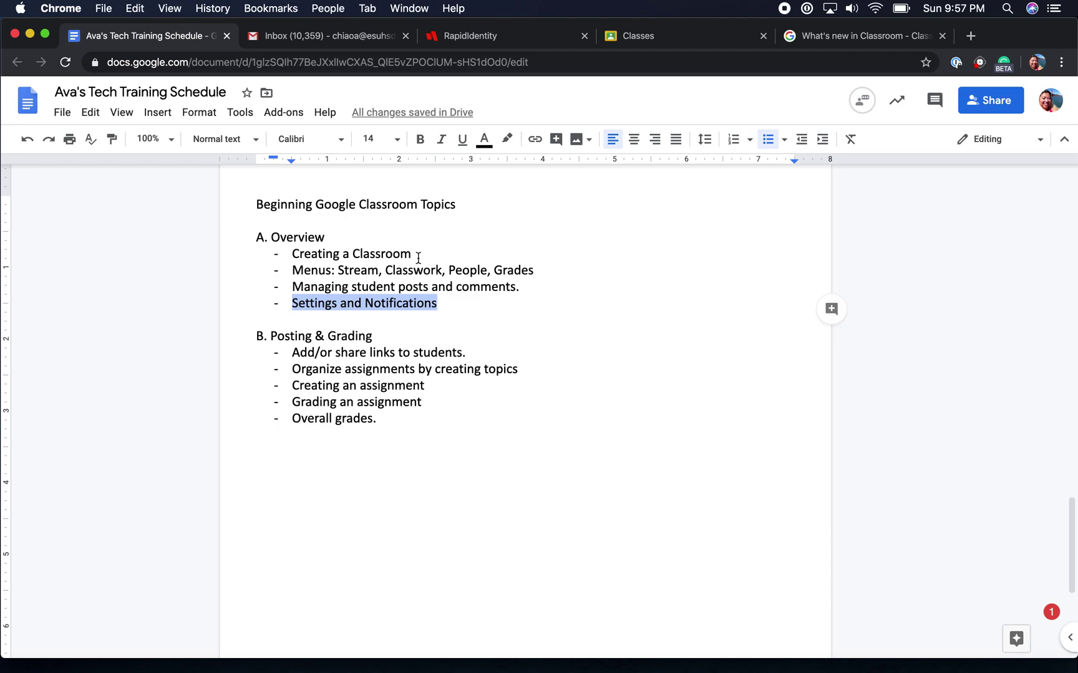
Highlight each Overview topic, from Creating a Classroom to Settings and Notifications, then switch to Gmail.
left_click(326, 237)
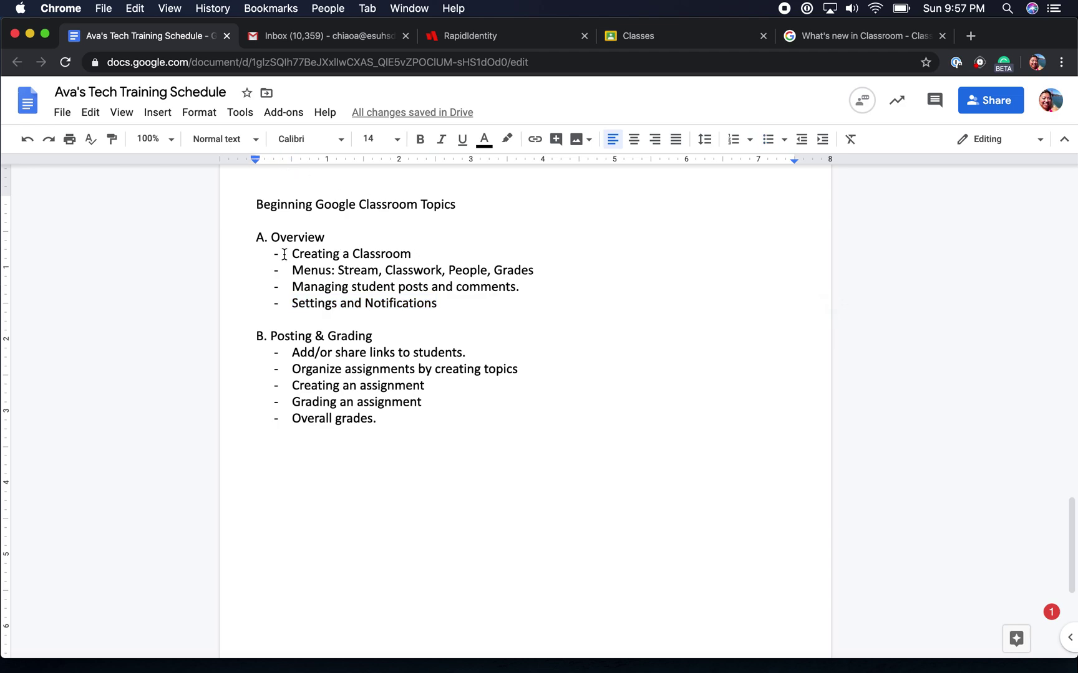
left_click_drag(290, 254, 415, 255)
left_click_drag(290, 270, 546, 273)
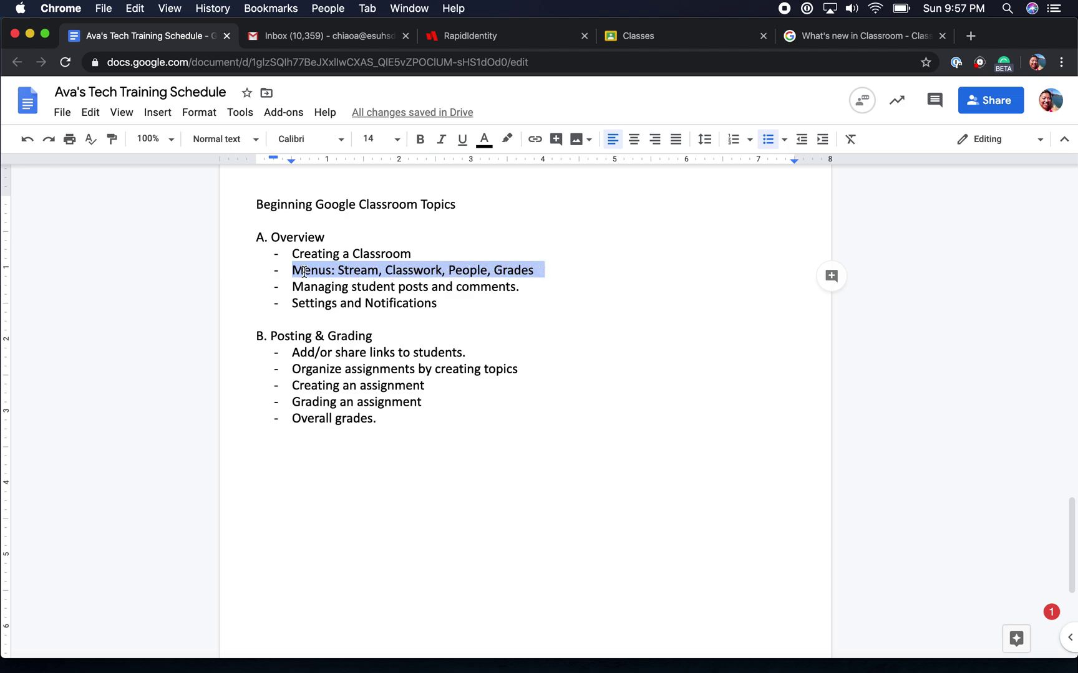
left_click_drag(288, 287, 527, 287)
left_click_drag(291, 300, 455, 305)
left_click(381, 254)
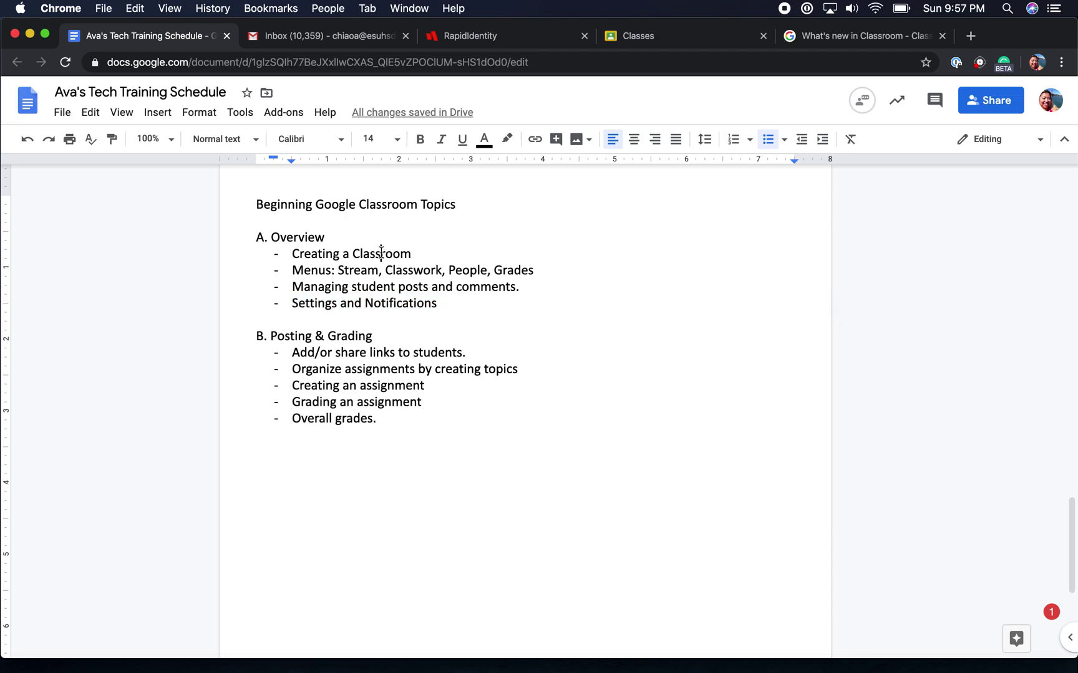
left_click(324, 36)
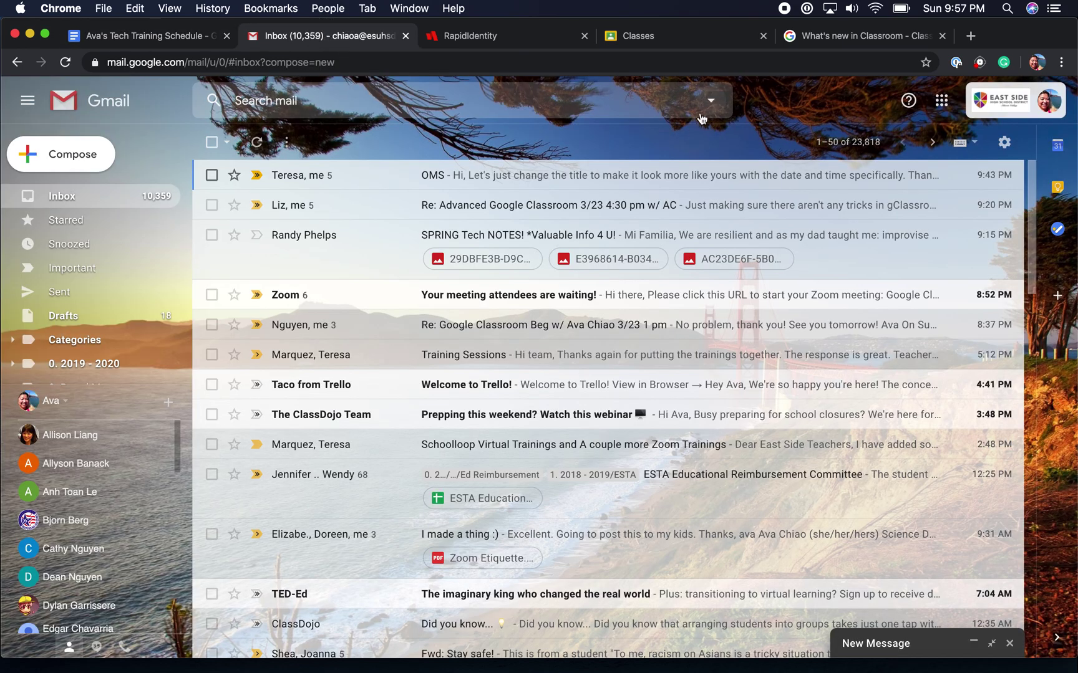
Point out Classroom in the Google apps grid, then reach the Classes tab via the RapidIdentity portal.
left_click(942, 103)
scroll(923, 334, "down", 2)
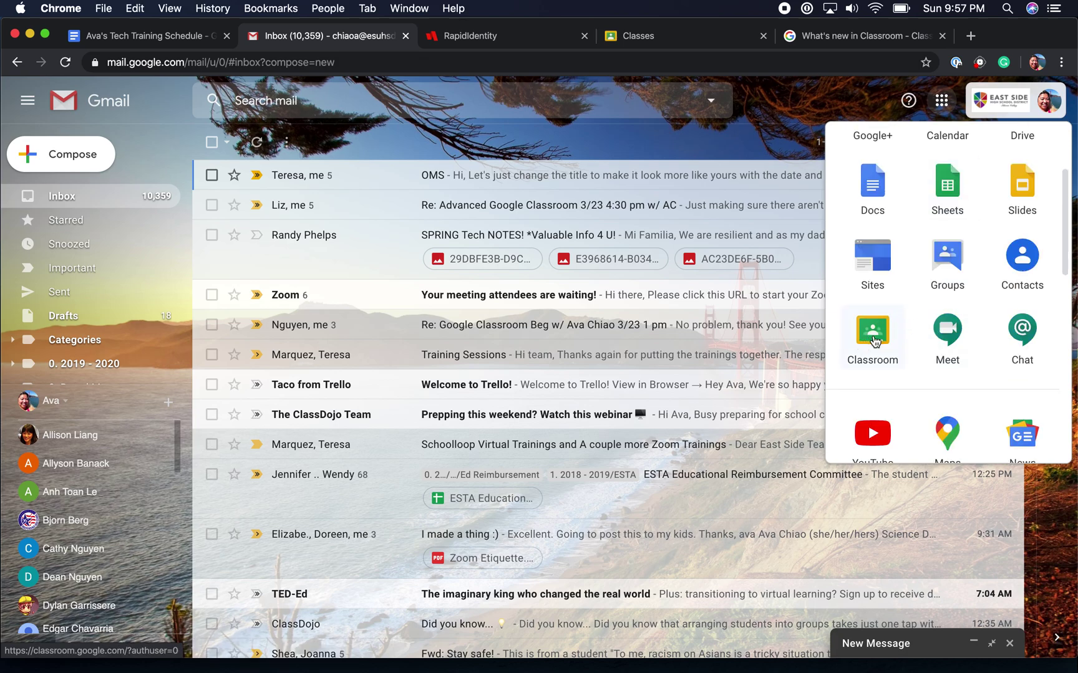
left_click(498, 37)
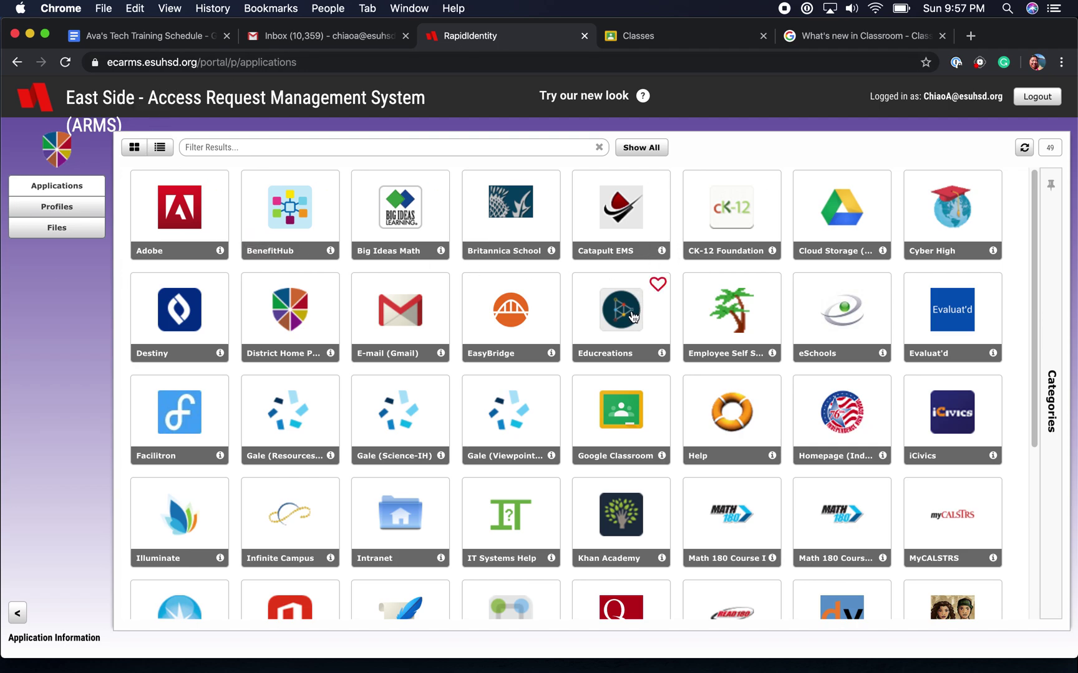
scroll(631, 323, "down", 1)
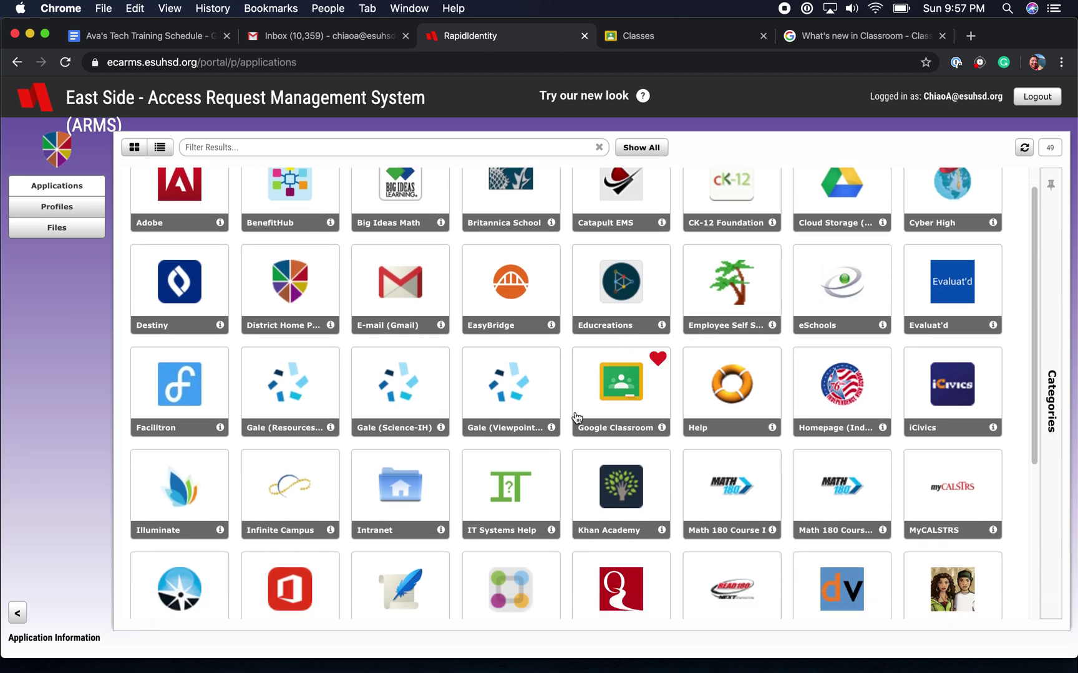
left_click(655, 37)
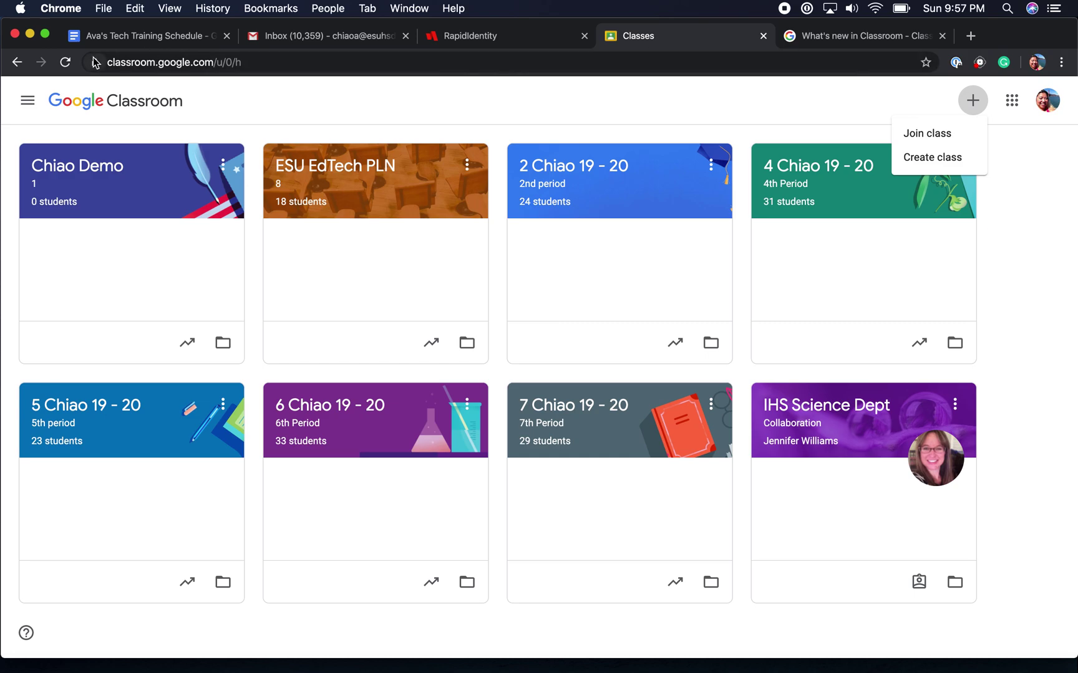
Highlight the Classroom web address, then choose Create class from the + menu.
left_click_drag(103, 63, 228, 71)
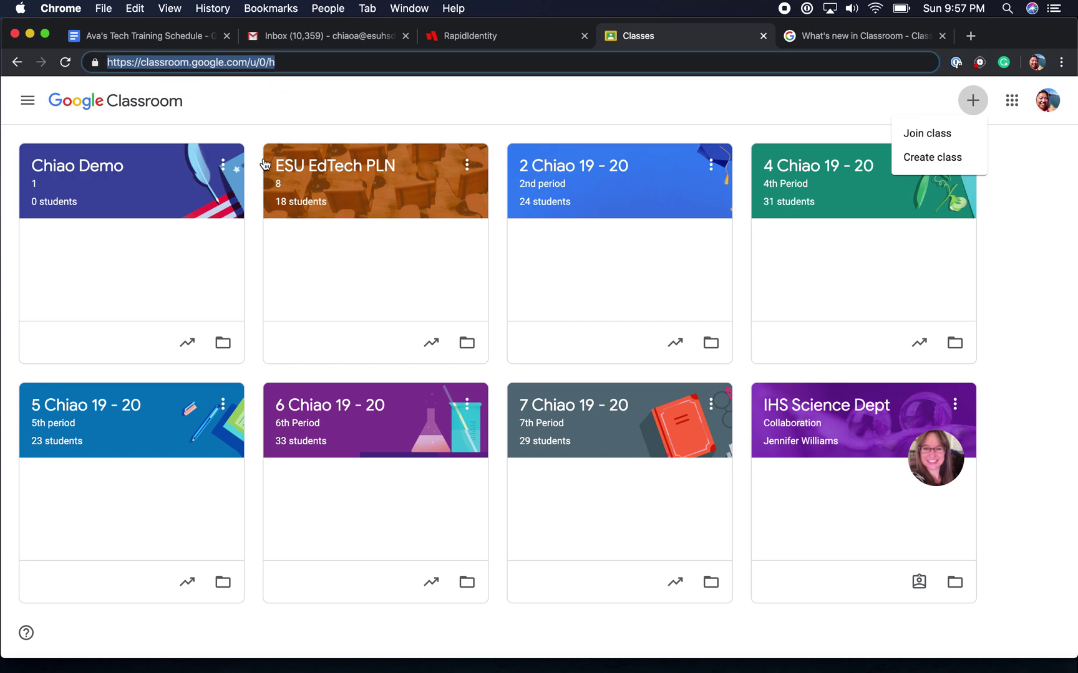
left_click(433, 119)
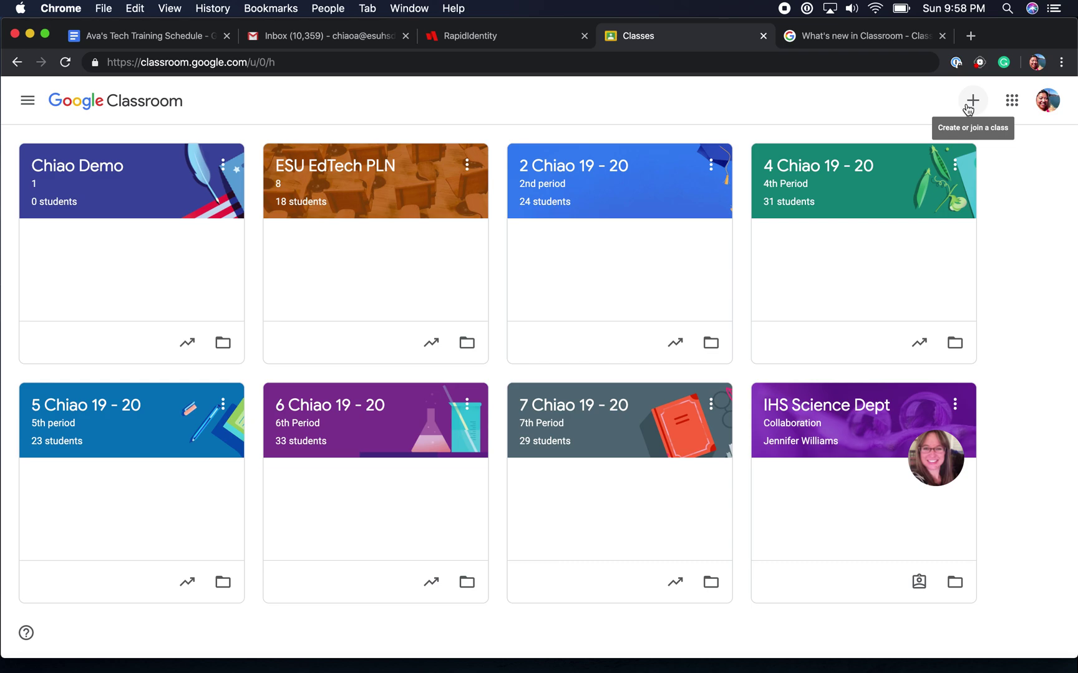
left_click(967, 108)
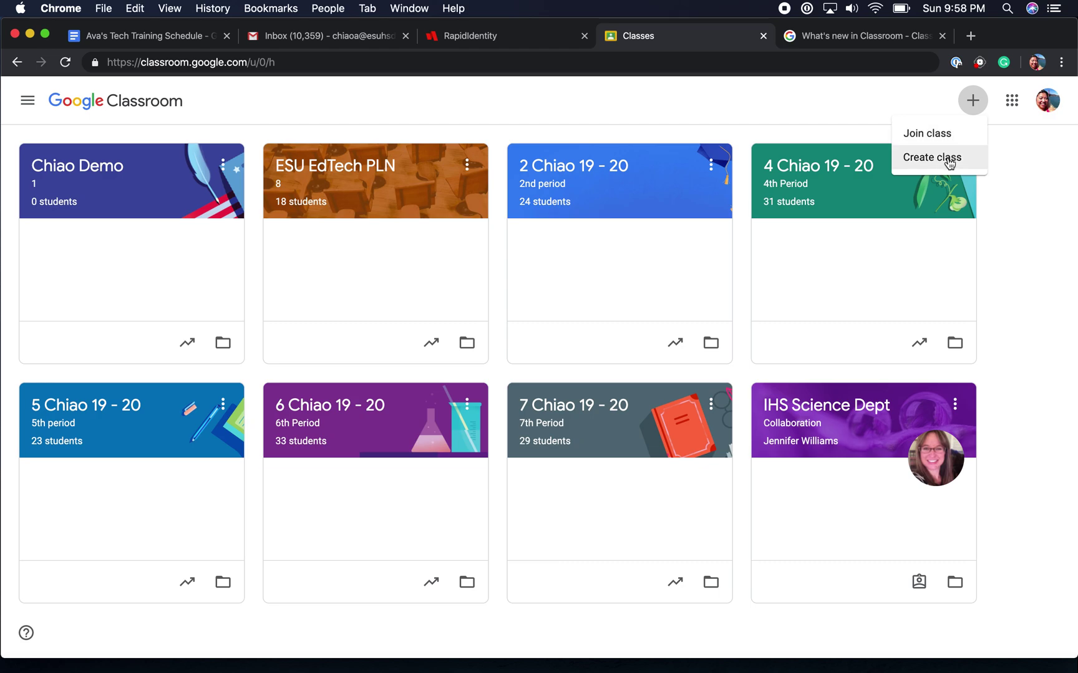
left_click(949, 161)
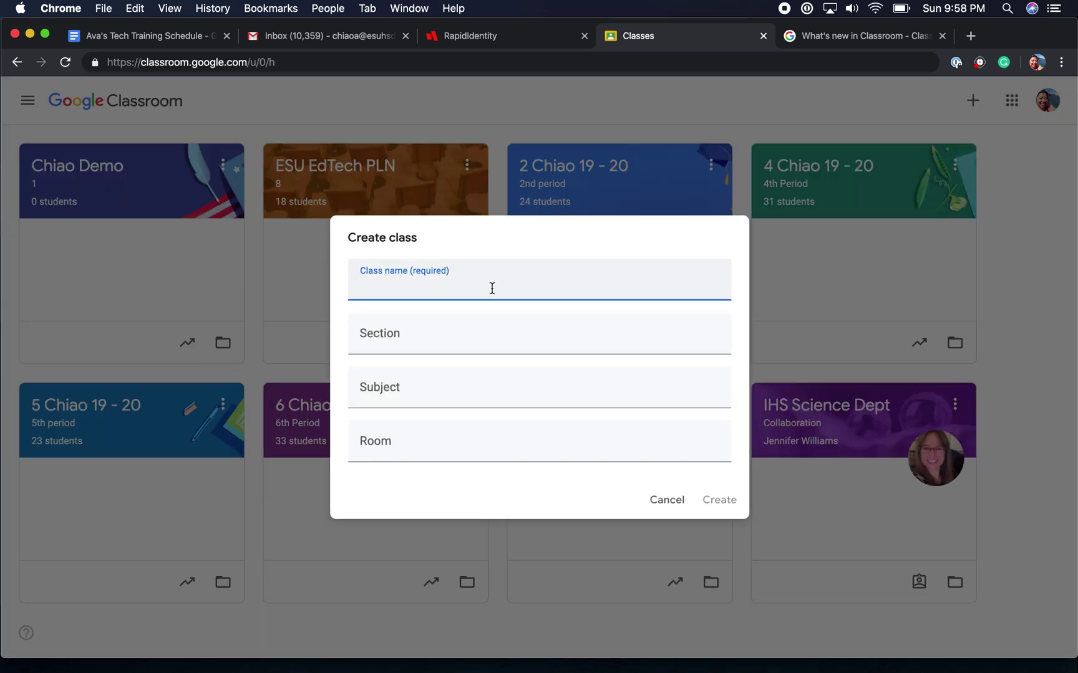
Fill the Create class form with Chiao Demo, section 1, Biology, room C 304, then cancel it.
type("Chiao Demo")
key("Tab")
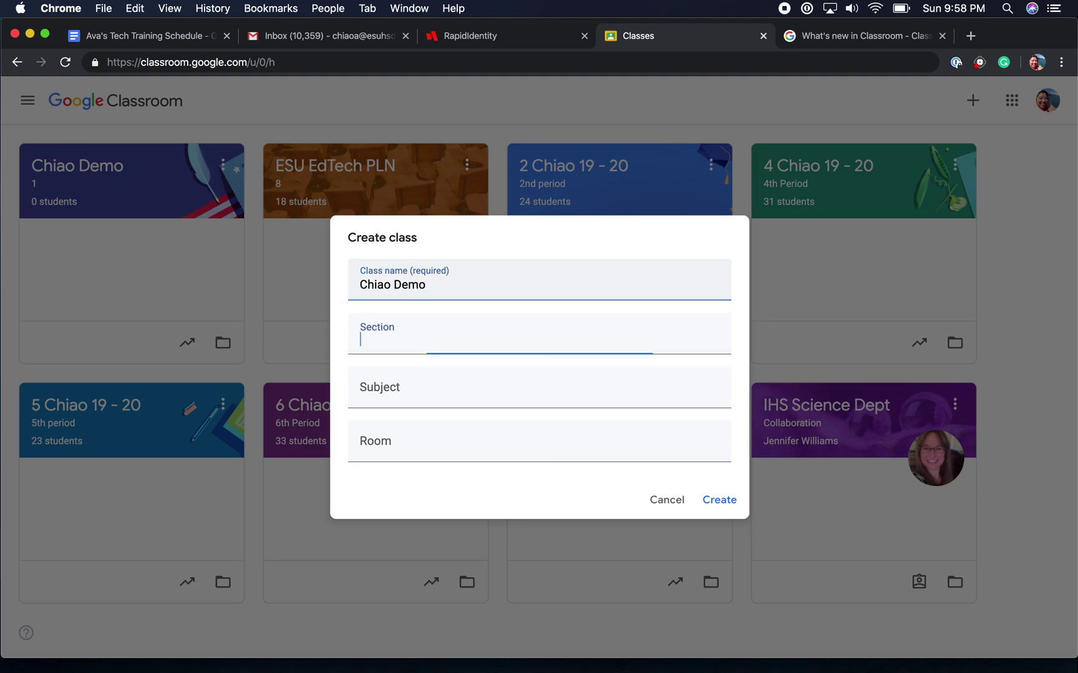
key("Tab")
type("S")
key("BackSpace")
type("Biology")
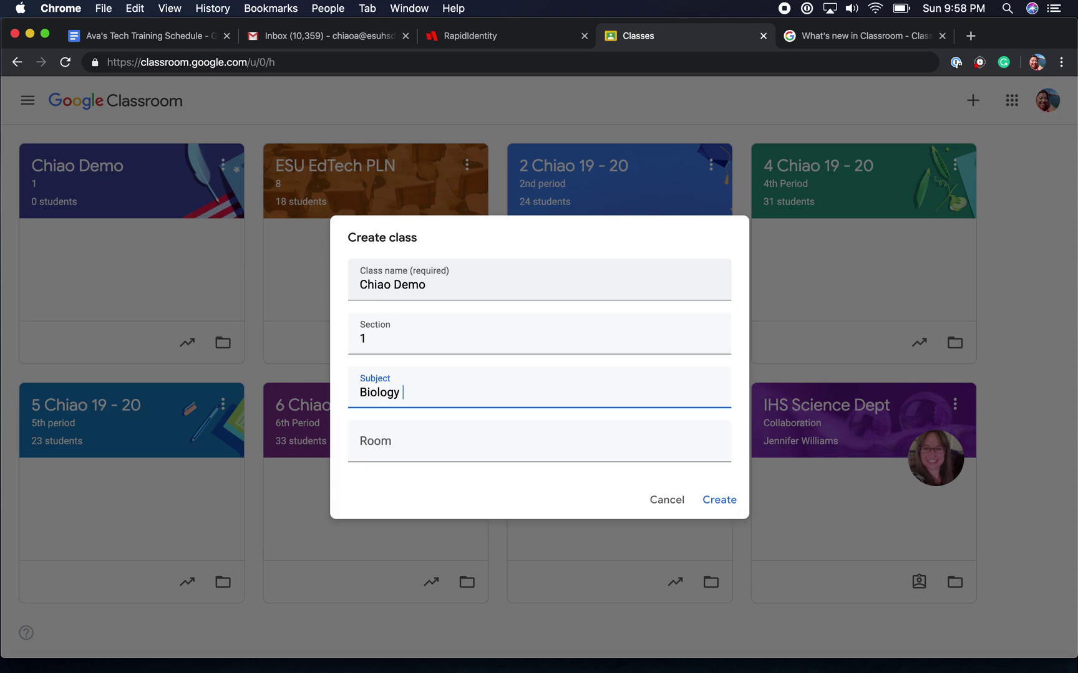
key("Tab")
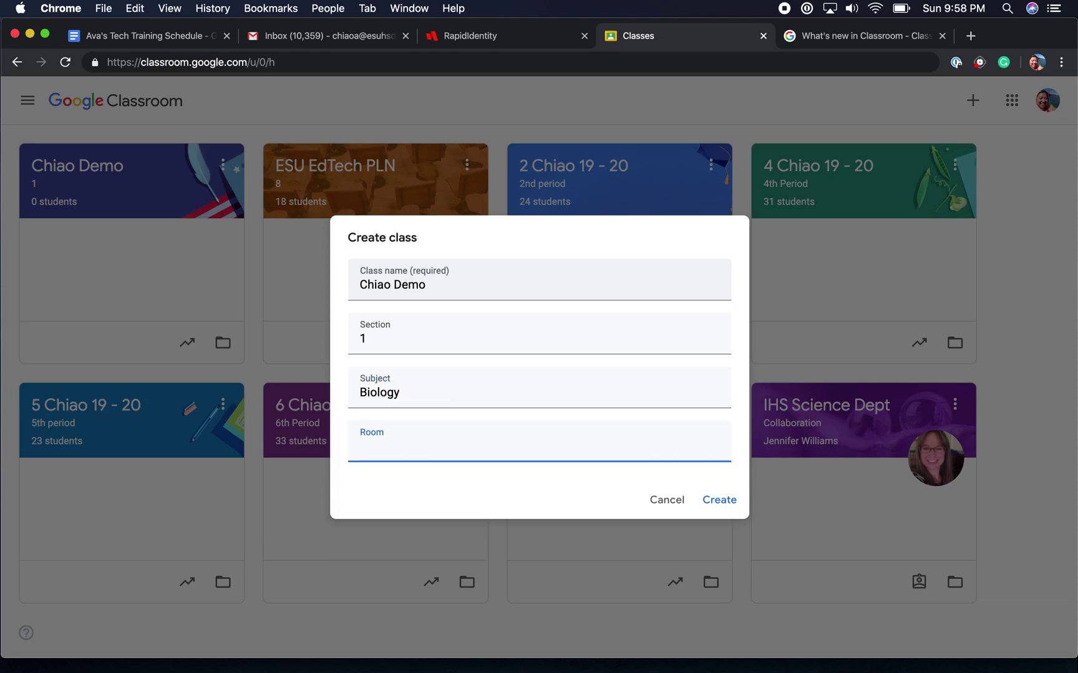
type("C 304")
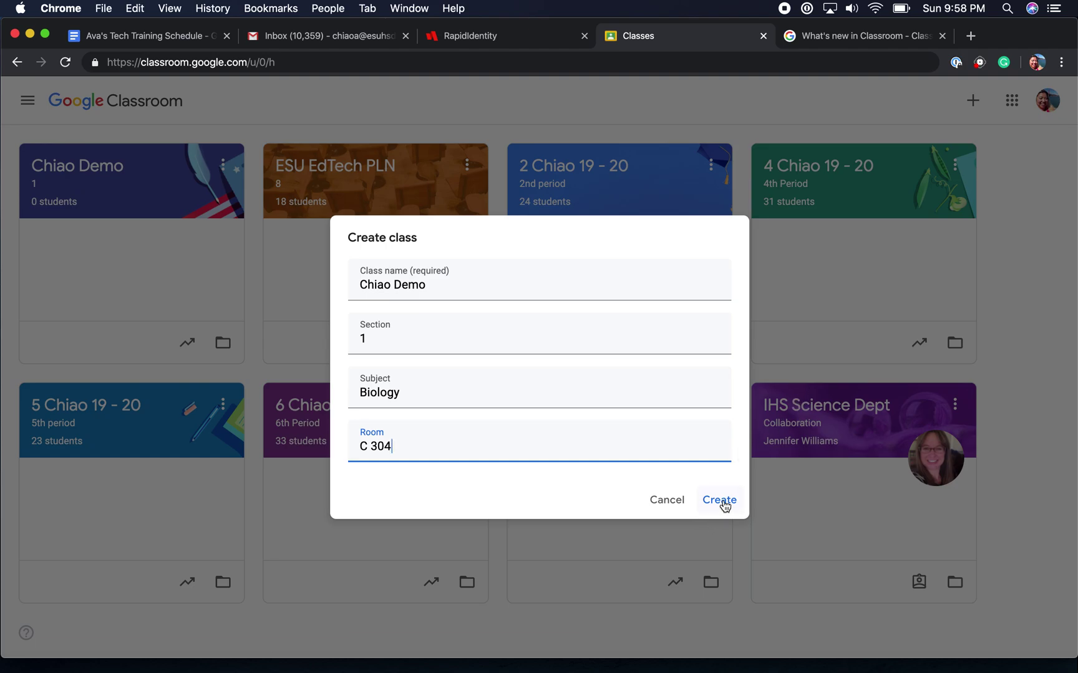
left_click(674, 500)
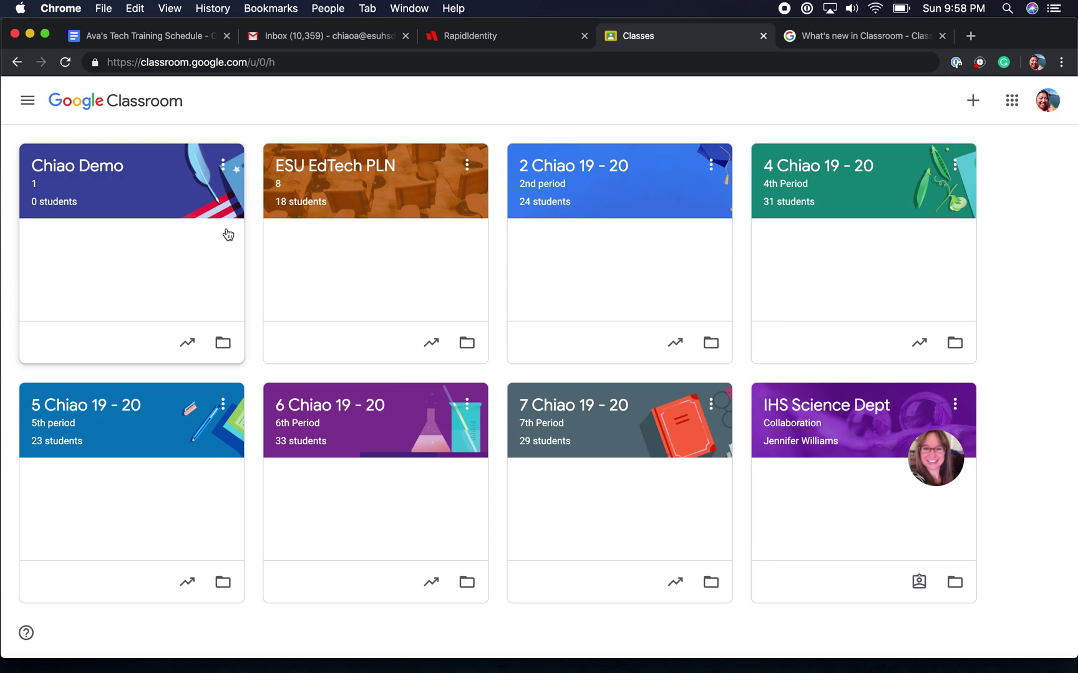
Open the Chiao Demo 1 class card to show its Stream and class code.
left_click(178, 213)
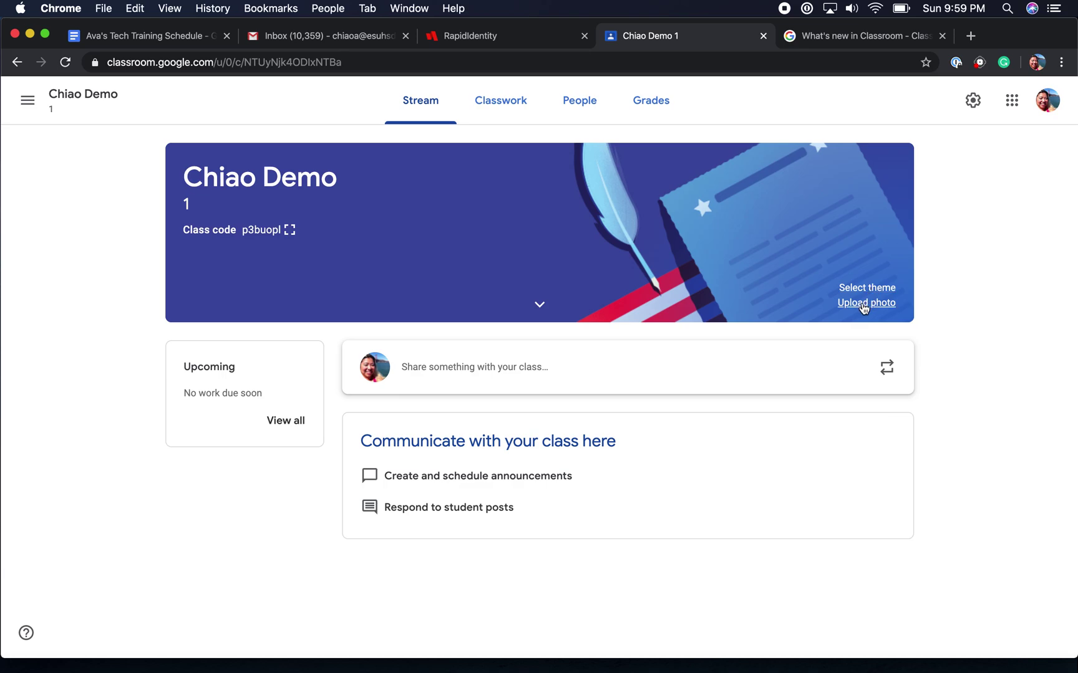
left_click(863, 288)
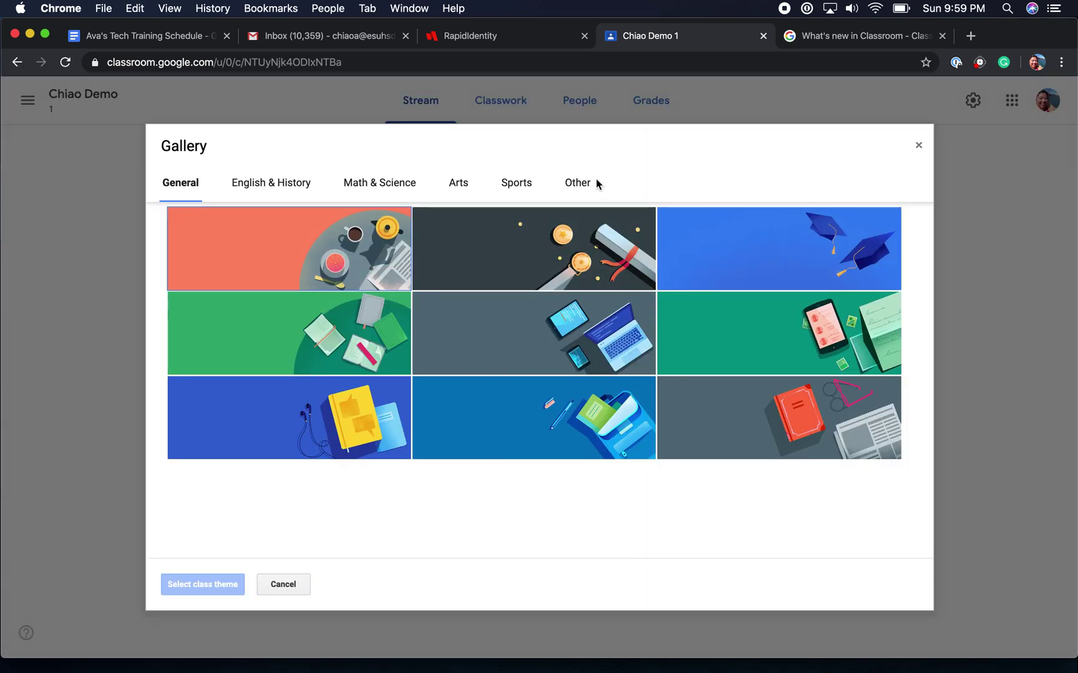
left_click(293, 276)
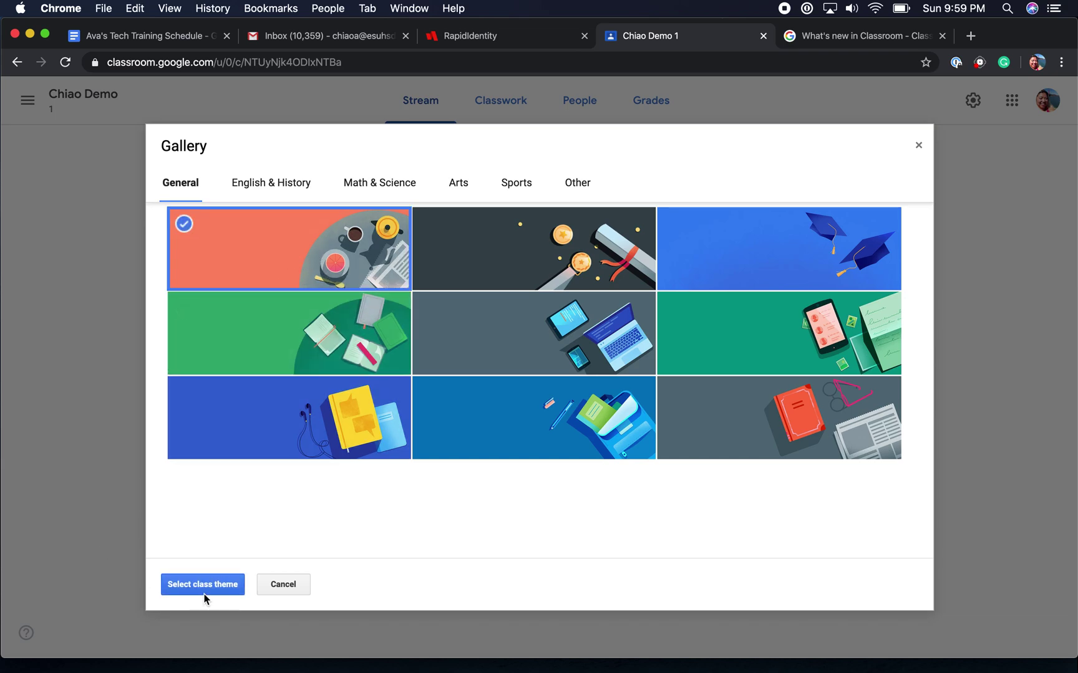
left_click(293, 585)
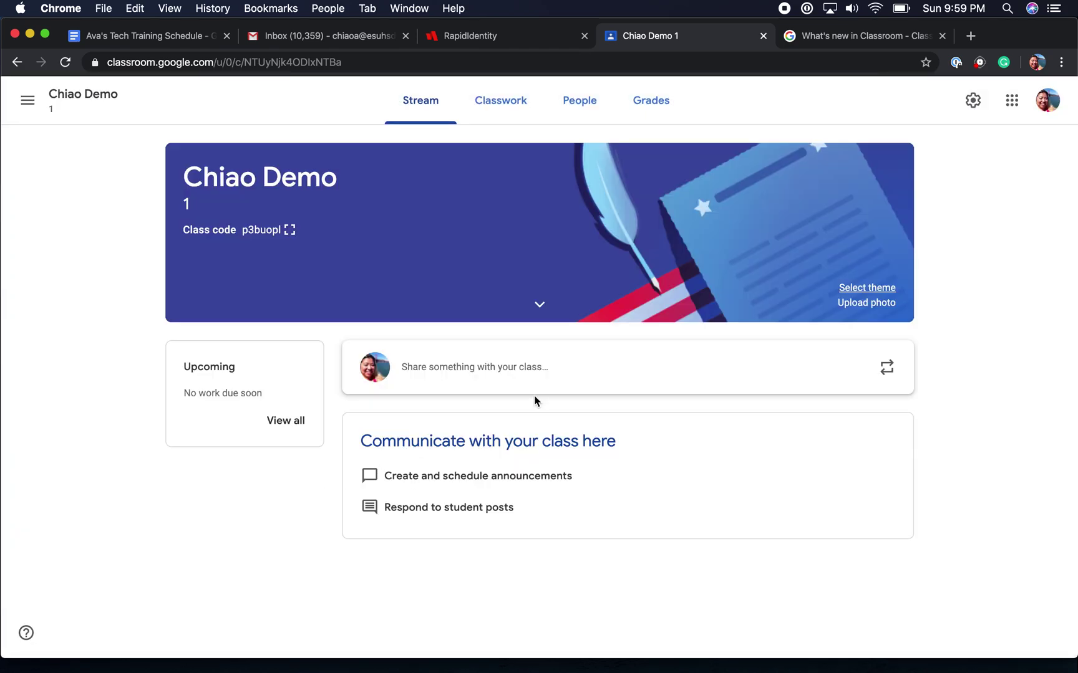
left_click(853, 303)
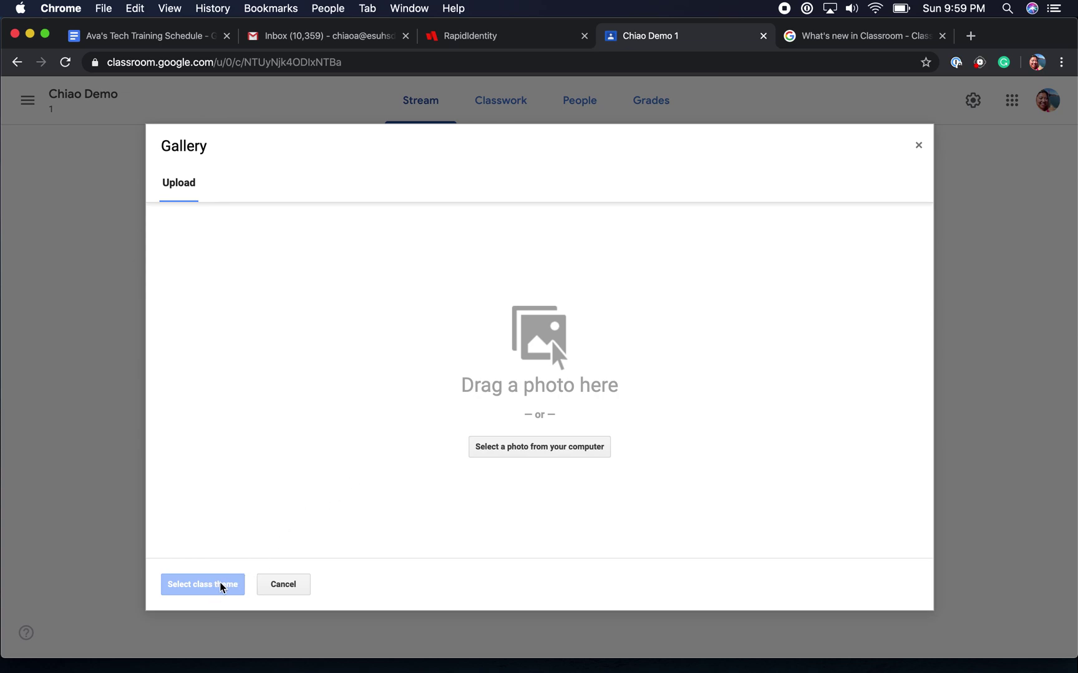
left_click(294, 585)
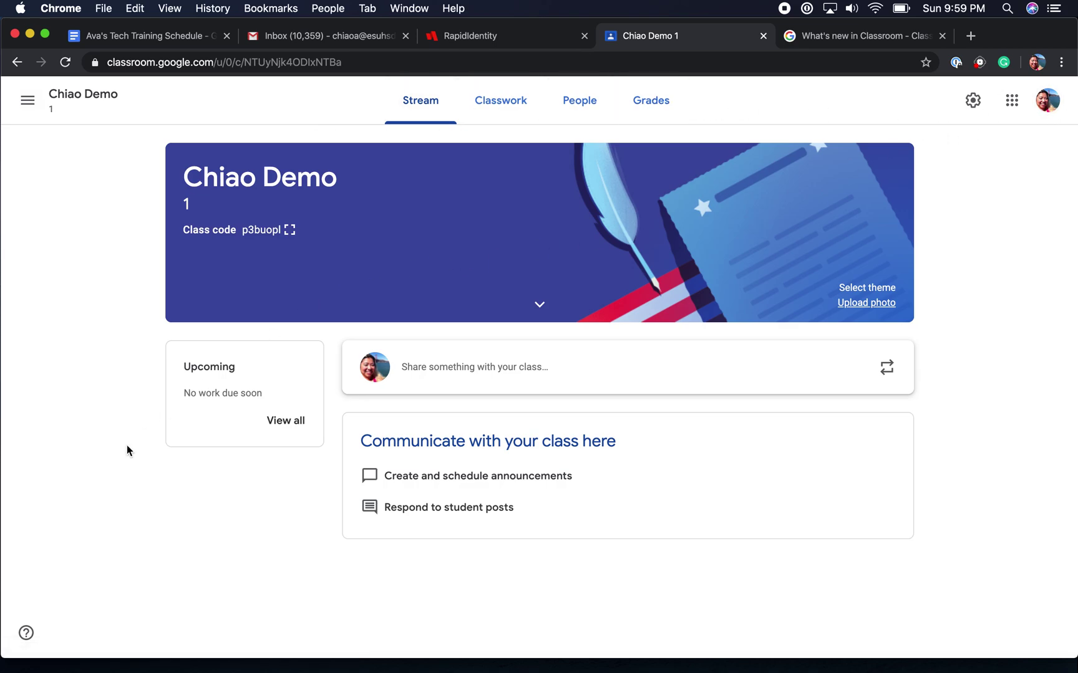
left_click(26, 634)
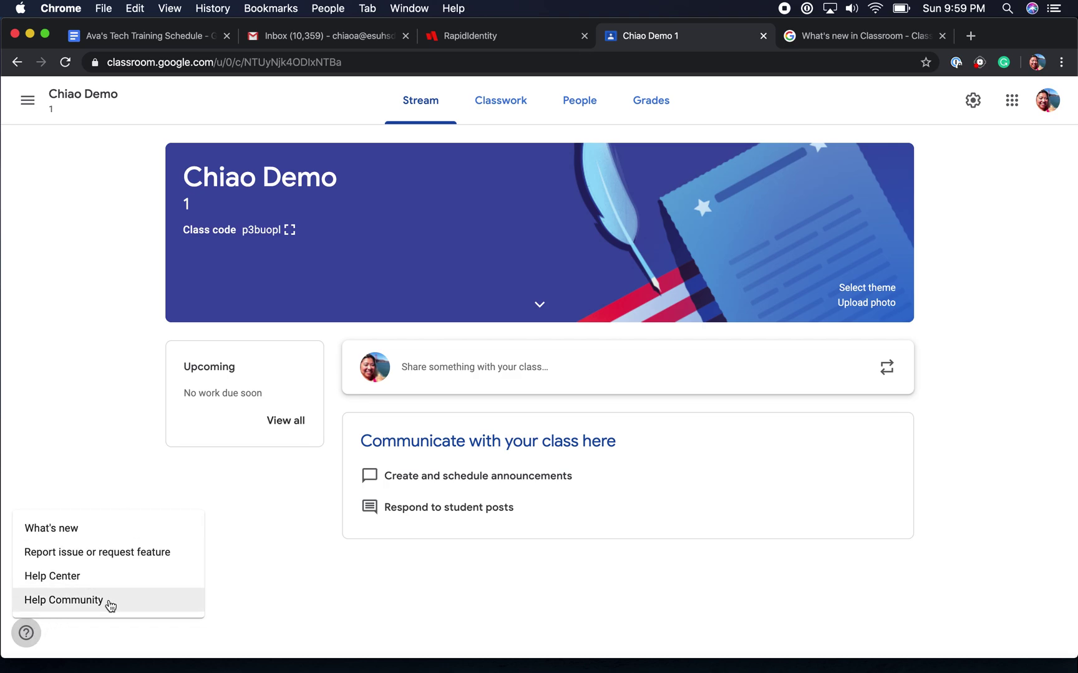
left_click(144, 500)
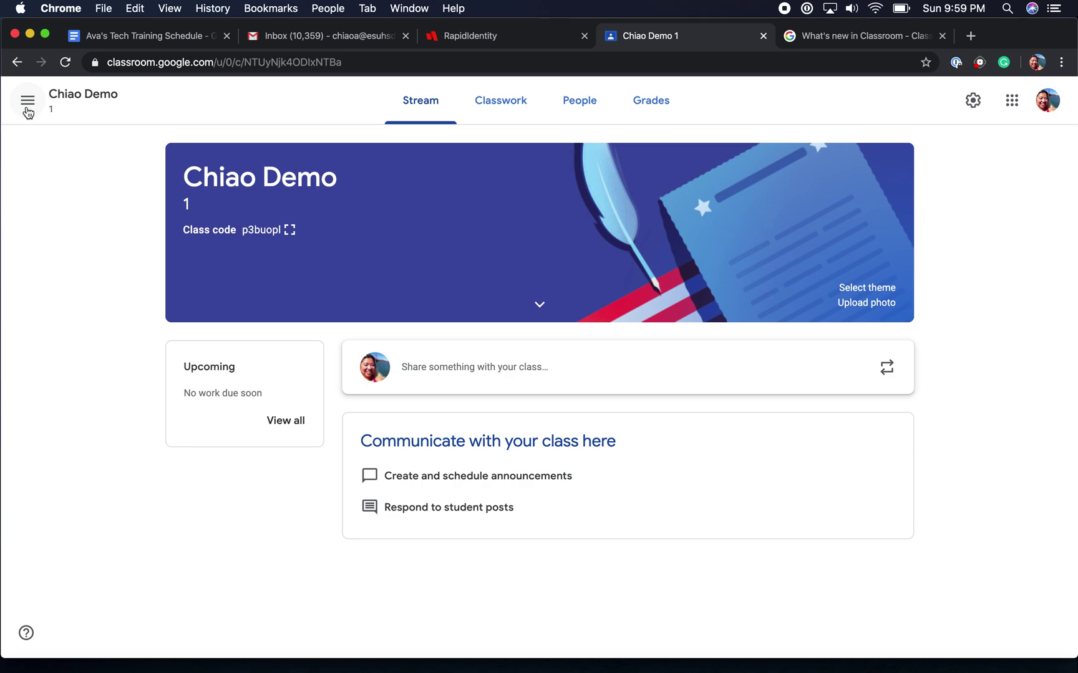
Open the hamburger menu and scroll down to Enrolled classes, Archived classes and Settings.
left_click(27, 100)
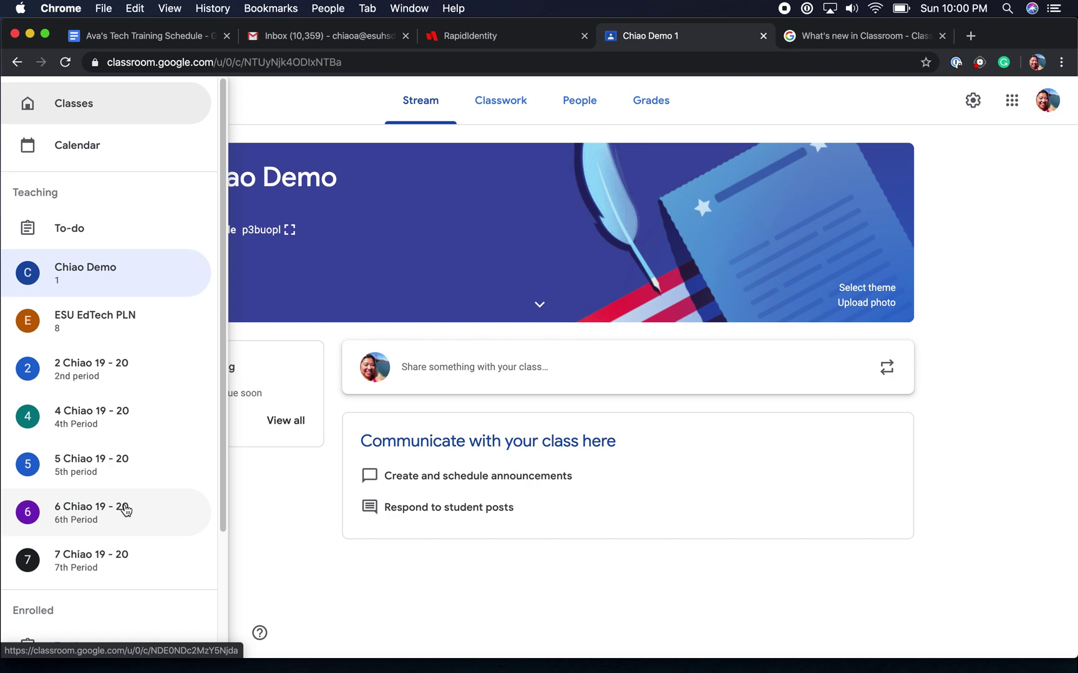
scroll(136, 535, "down", 1)
scroll(136, 537, "down", 5)
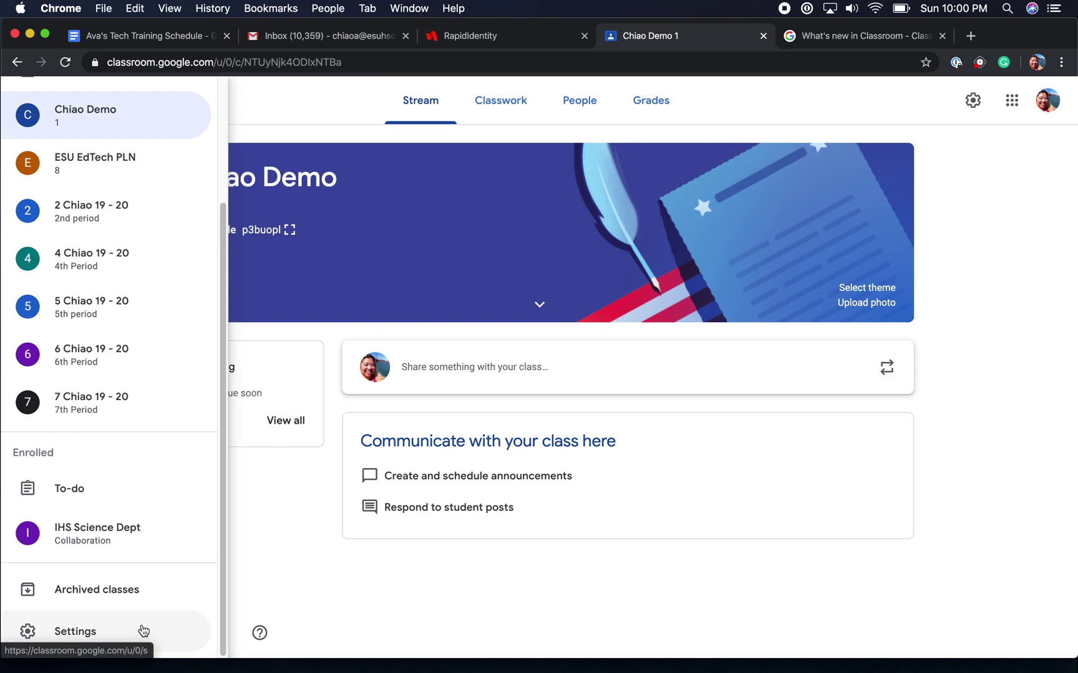
In Settings, turn email notifications on, expand class notifications, then switch email notifications off again.
left_click(143, 631)
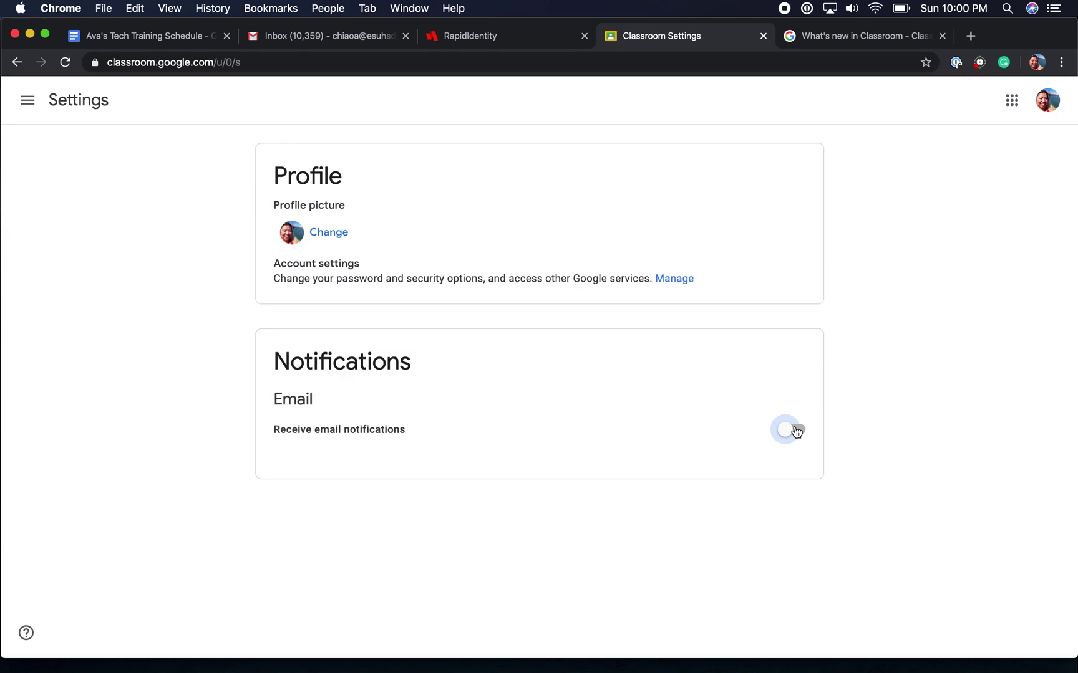
left_click(795, 430)
scroll(828, 435, "down", 3)
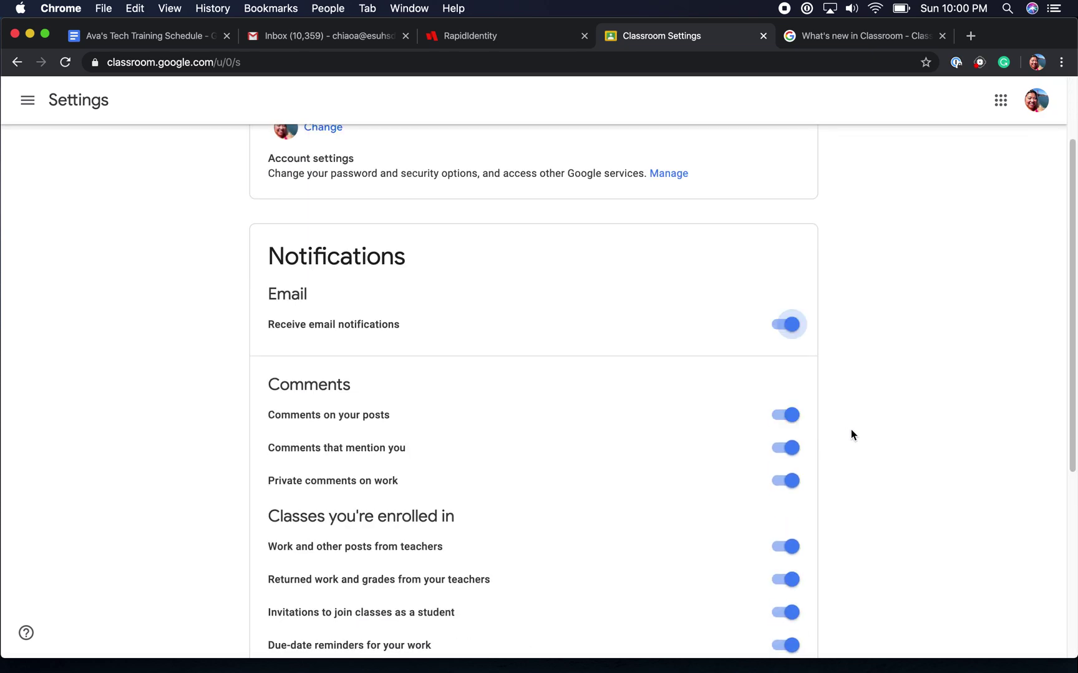
scroll(851, 432, "down", 3)
scroll(851, 432, "down", 2)
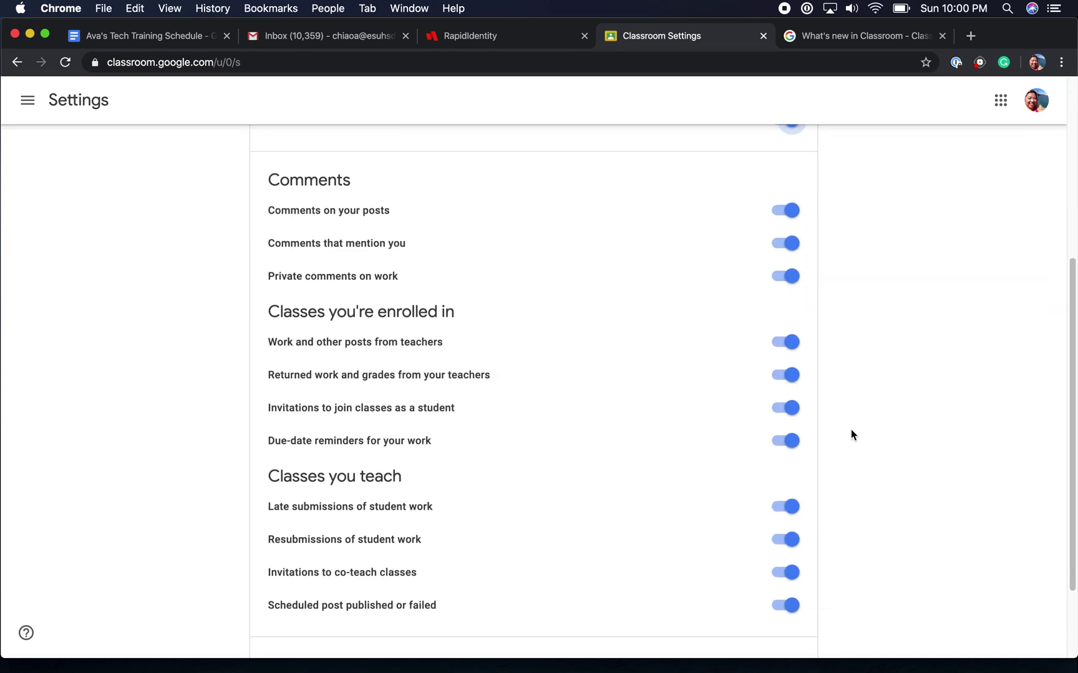
scroll(852, 435, "down", 3)
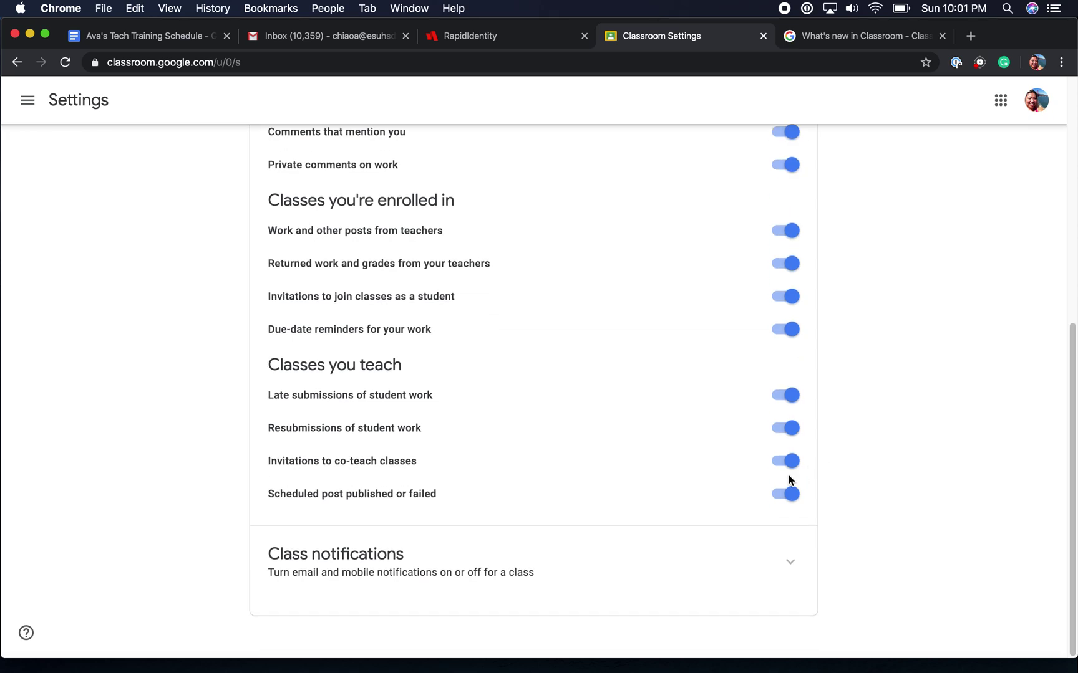
left_click(790, 563)
scroll(884, 520, "down", 5)
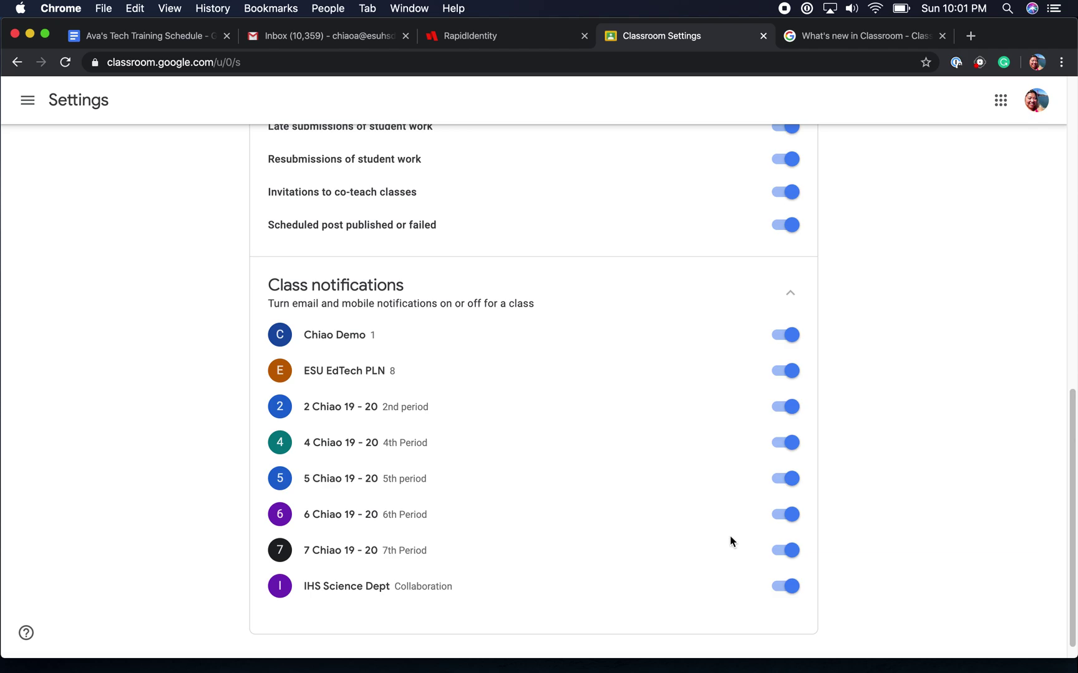
scroll(791, 432, "up", 11)
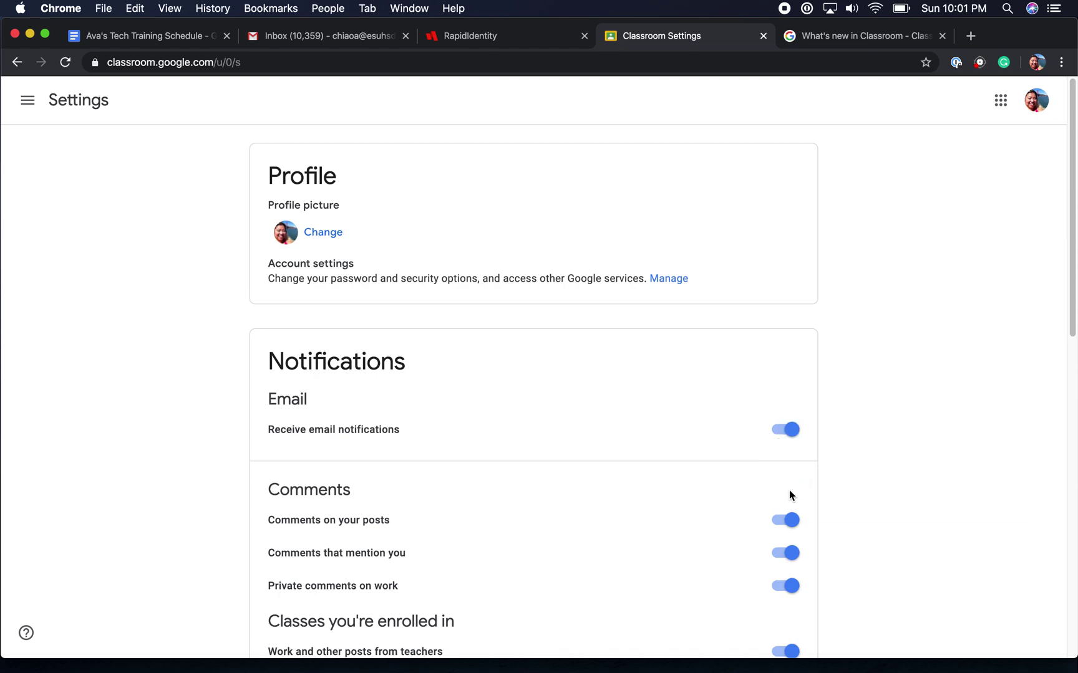
left_click(785, 429)
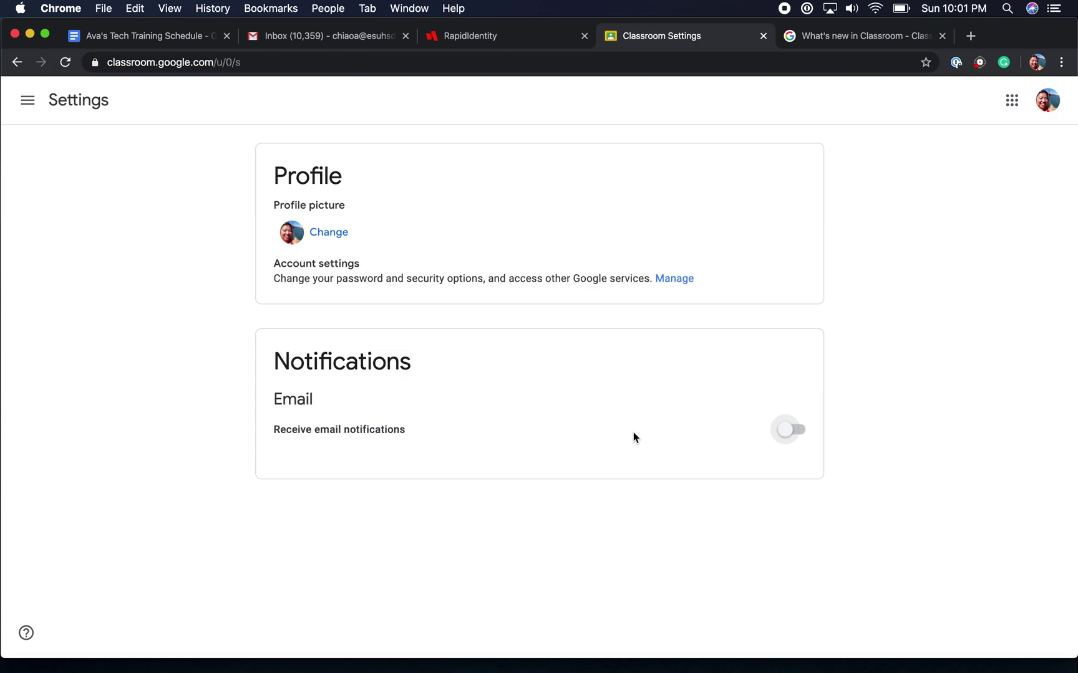
Return to the Chiao Demo 1 stream through the navigation drawer and close the drawer.
left_click(31, 106)
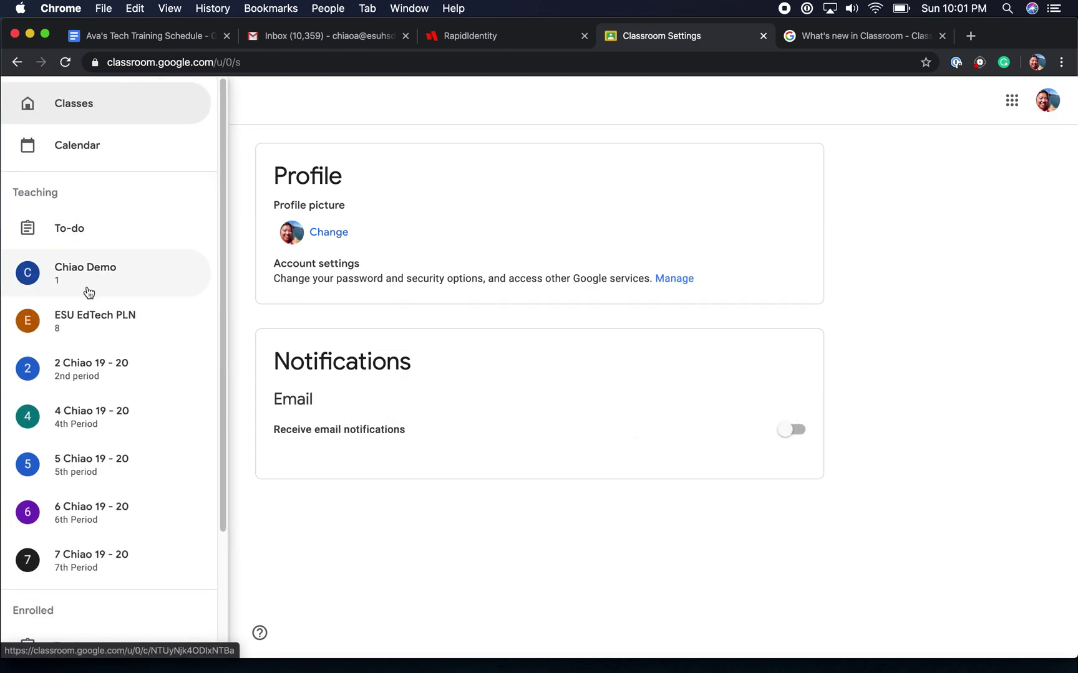
left_click(90, 282)
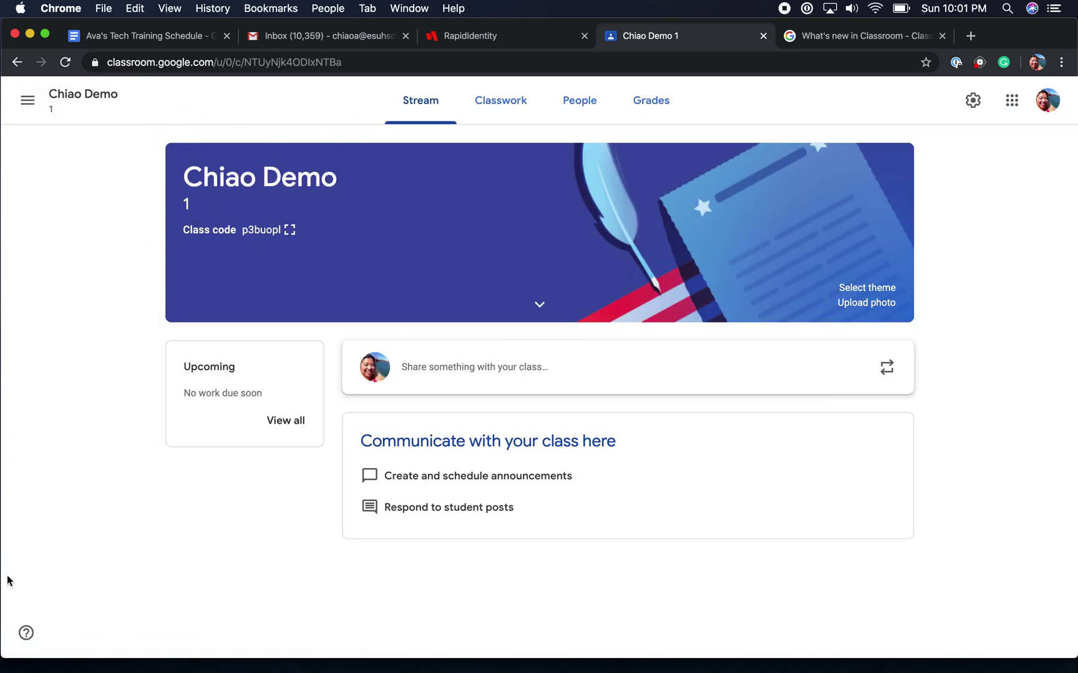
left_click(28, 101)
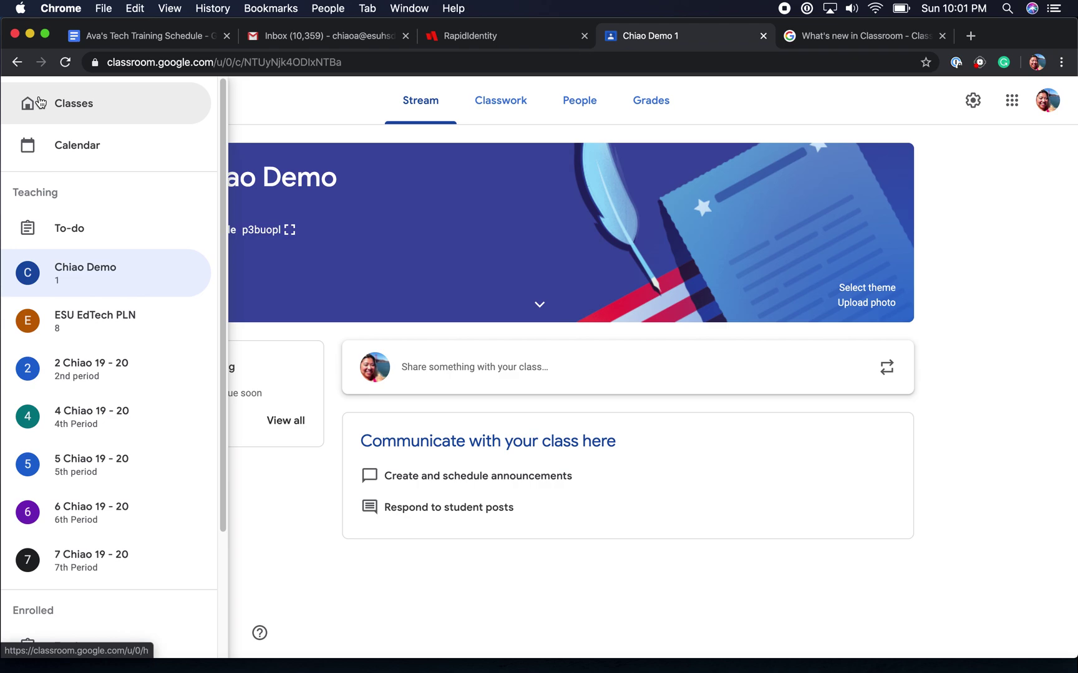
left_click(279, 107)
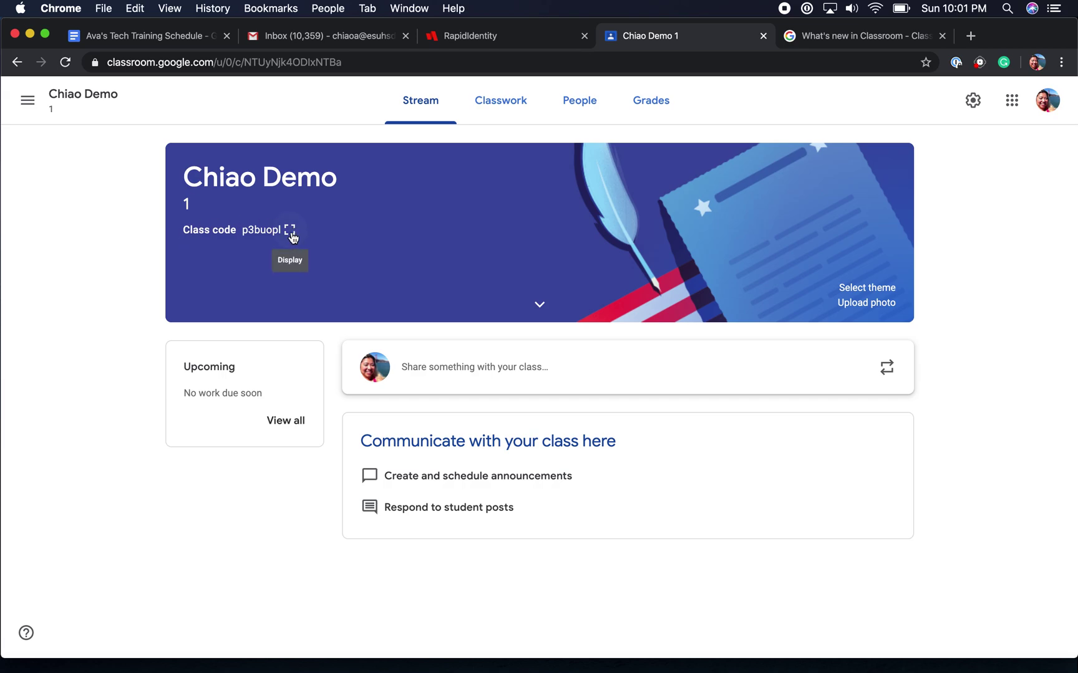
Display the class code full screen, close it, and expand the banner's class details.
left_click(291, 234)
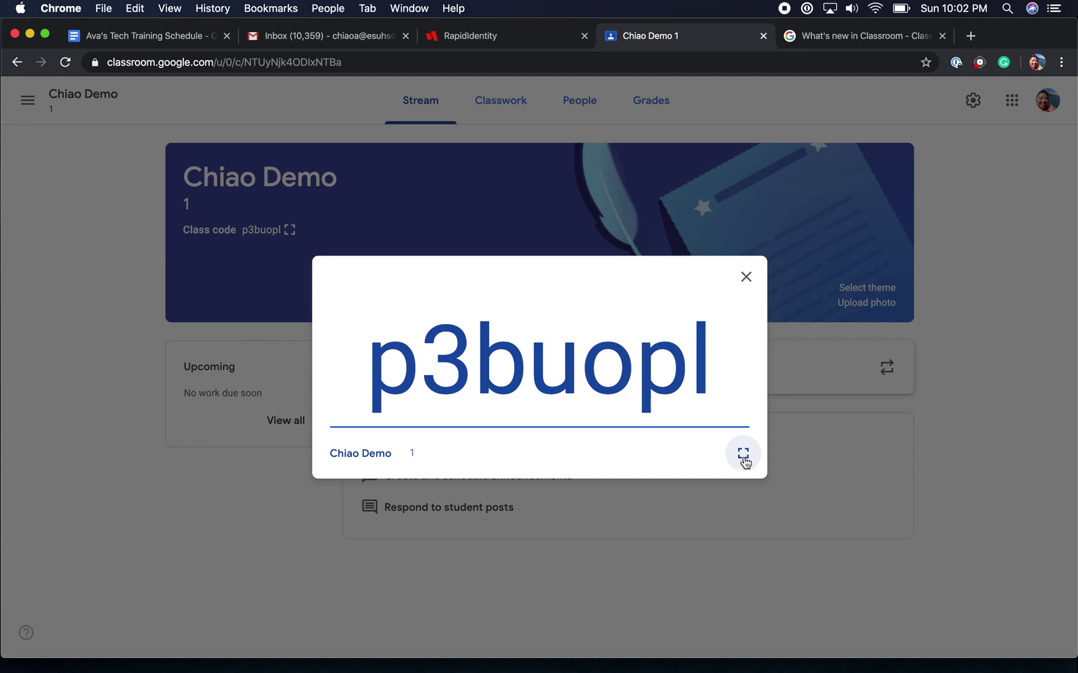
left_click(743, 455)
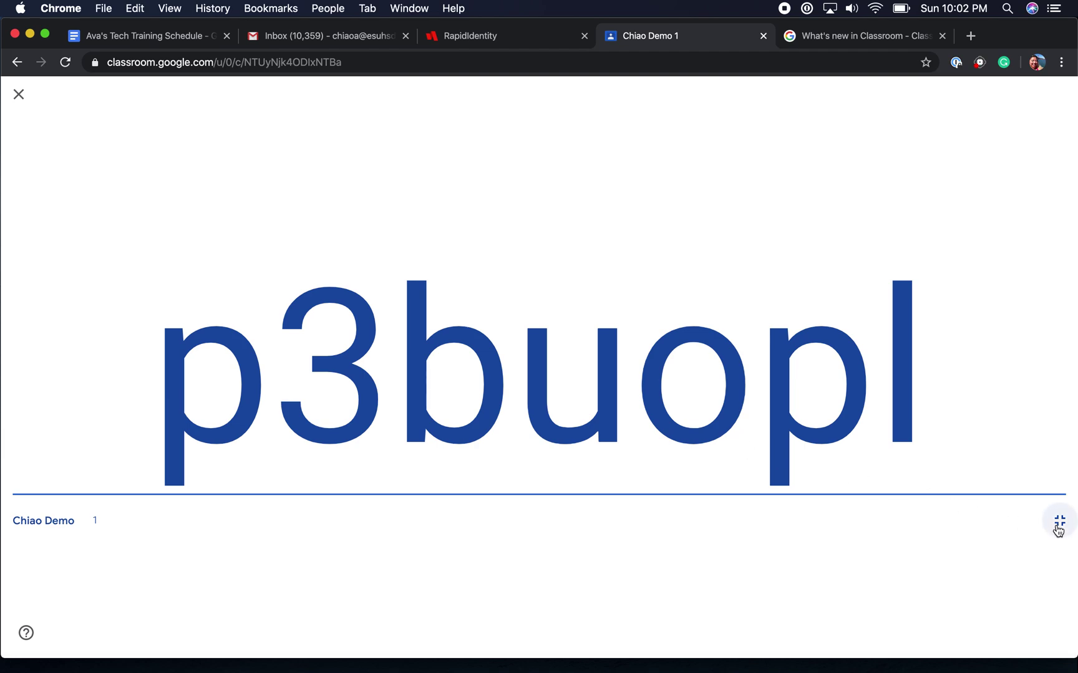
left_click(15, 95)
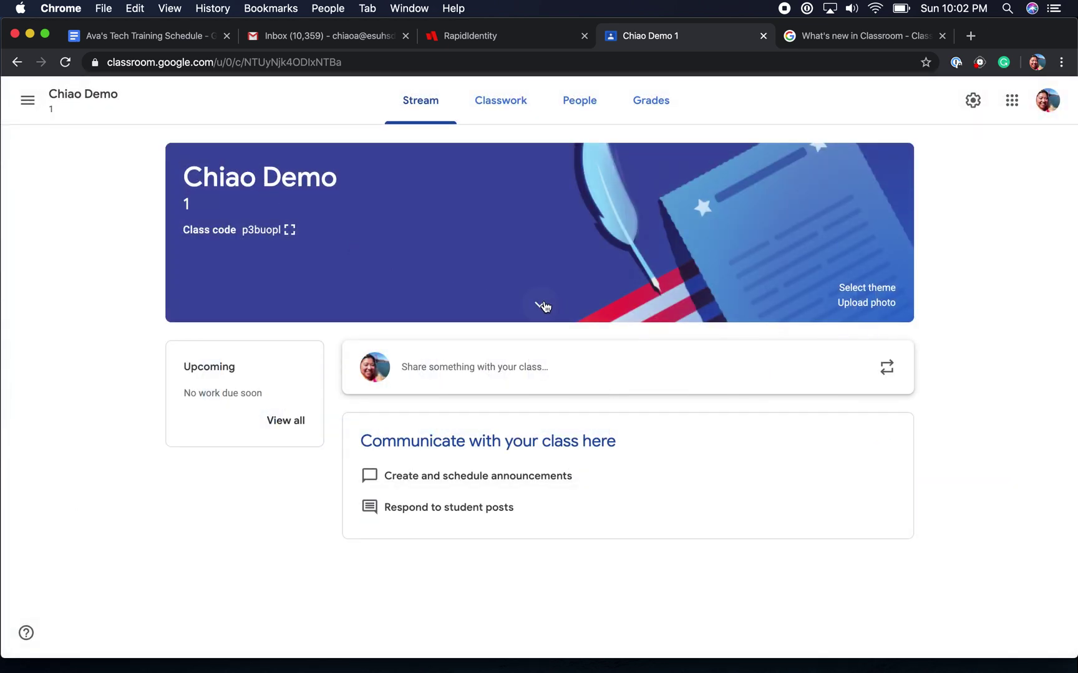
left_click(542, 306)
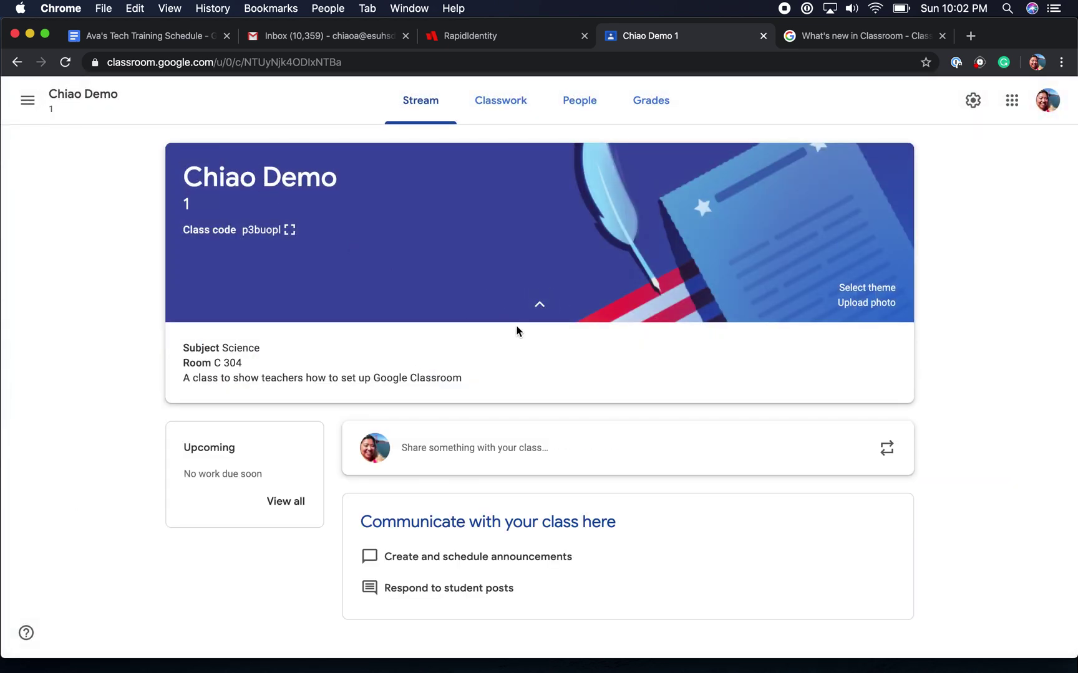
Collapse the Chiao Demo 1 banner's subject, room and description panel.
left_click(539, 305)
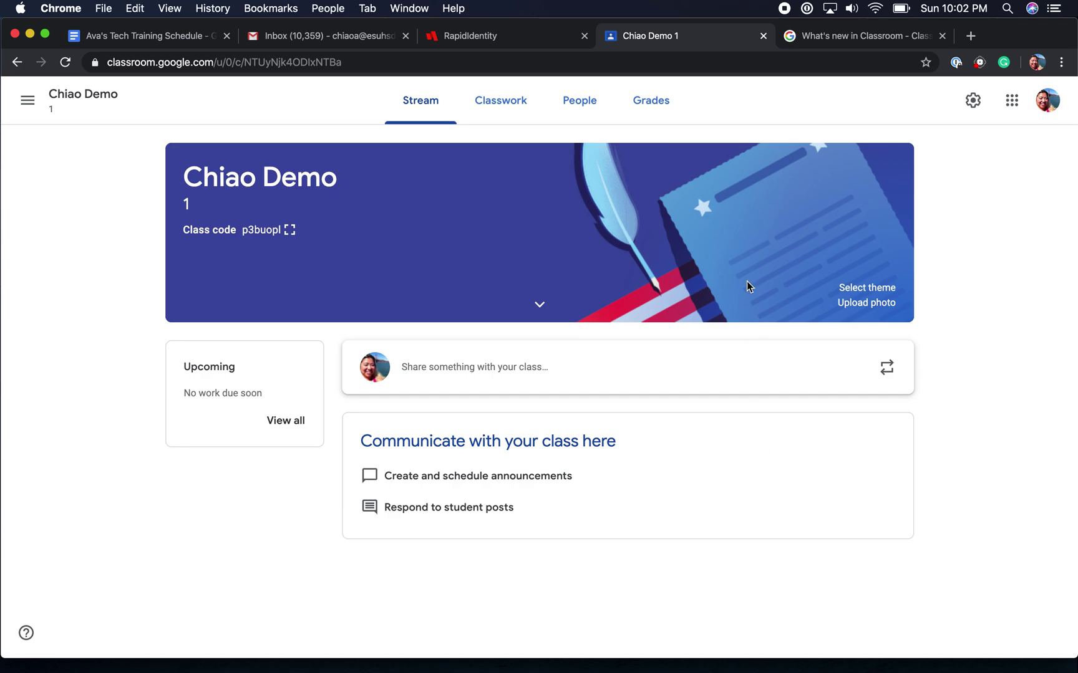
View the Classwork page, then the People page showing one teacher and no students.
left_click(481, 99)
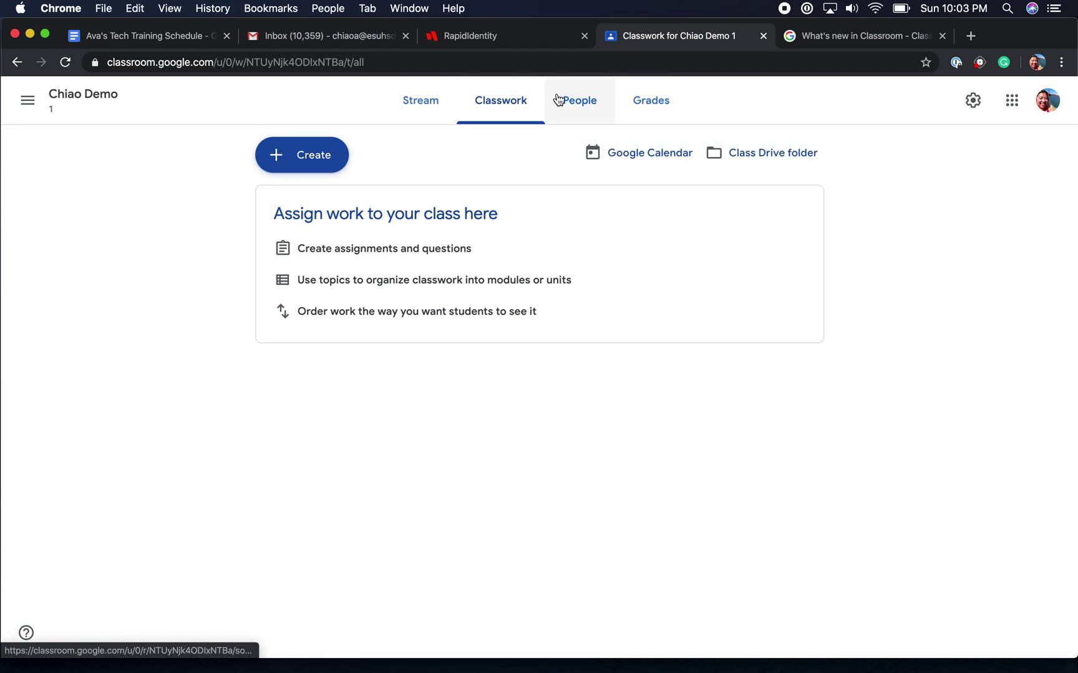
left_click(583, 100)
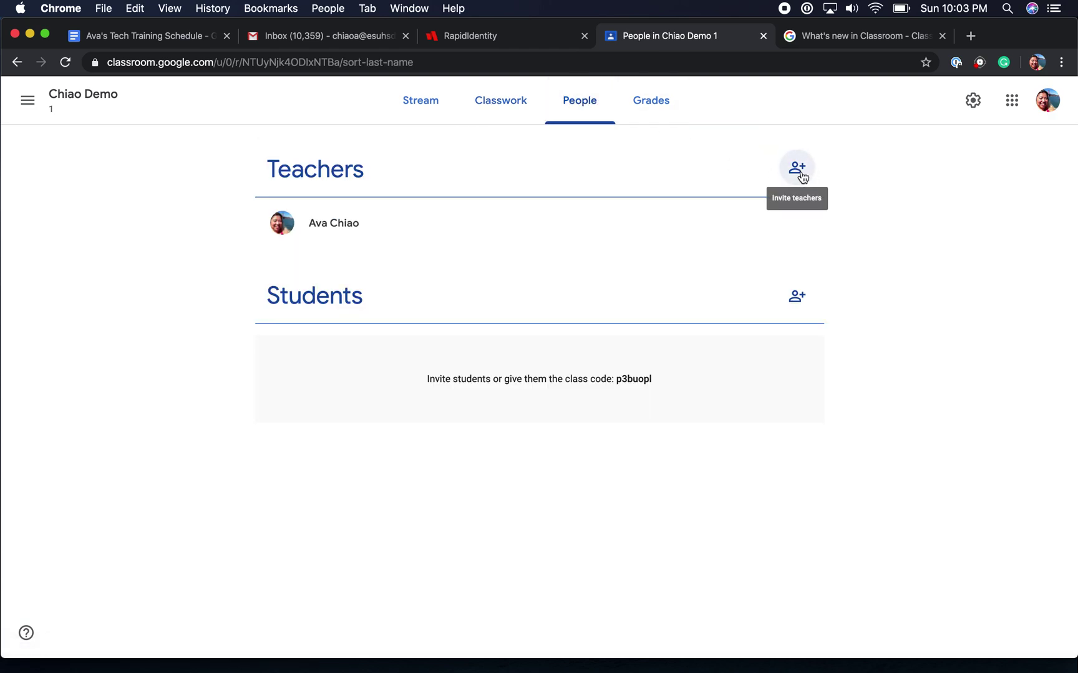
Open the co-teacher invitation, highlight that co-teachers cannot delete the class, then cancel it.
left_click(798, 169)
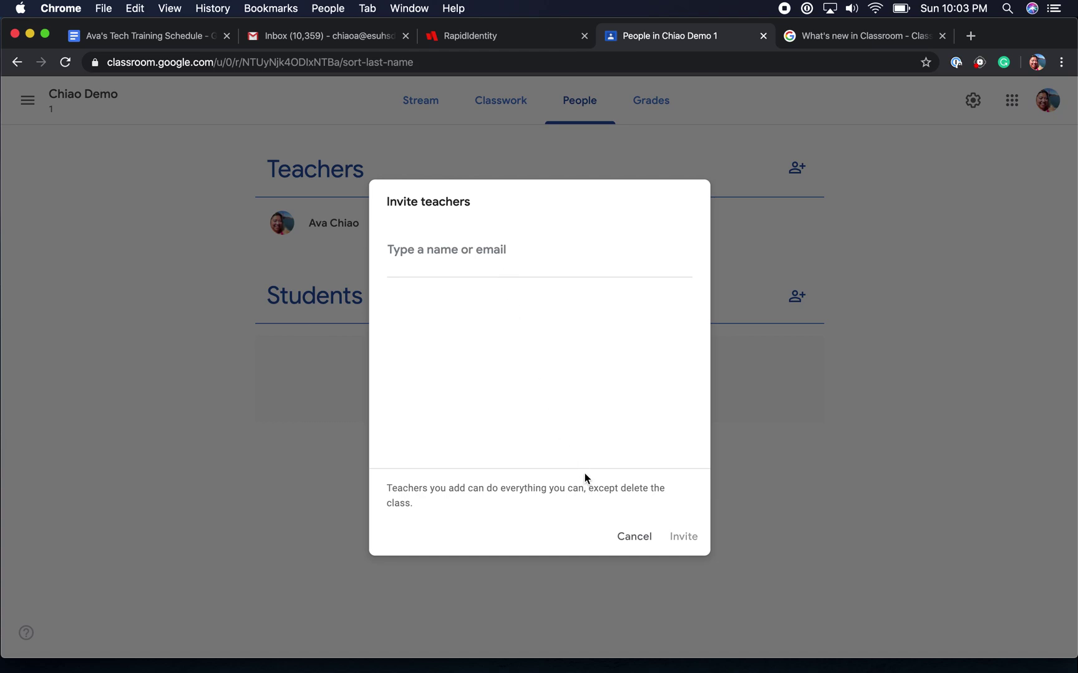
left_click_drag(588, 488, 604, 513)
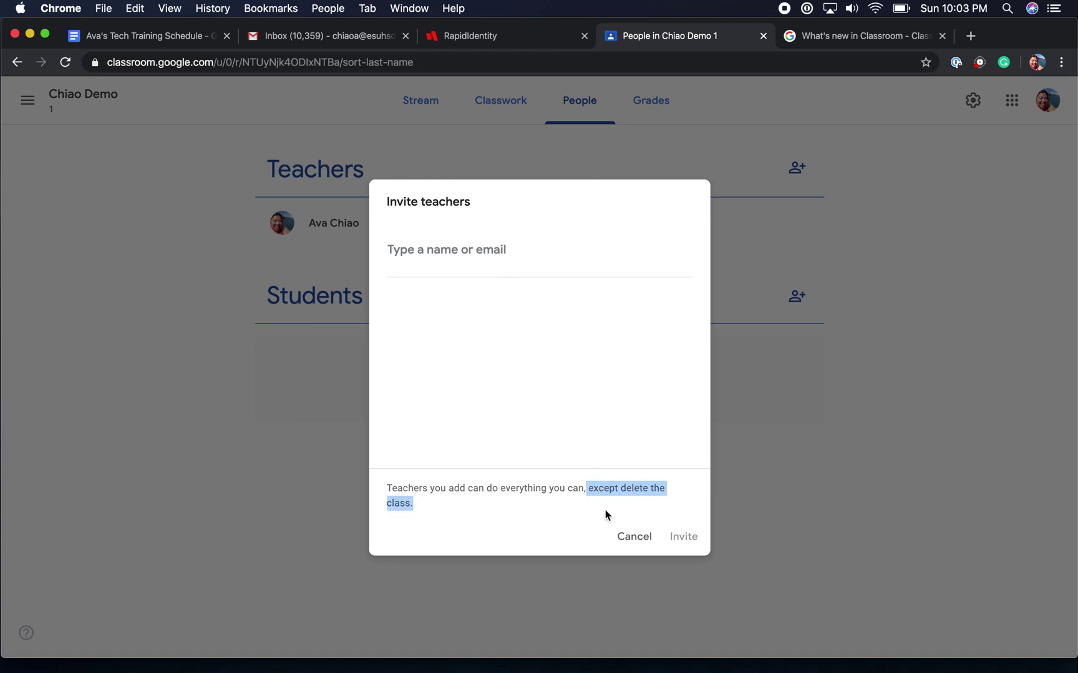
left_click(643, 538)
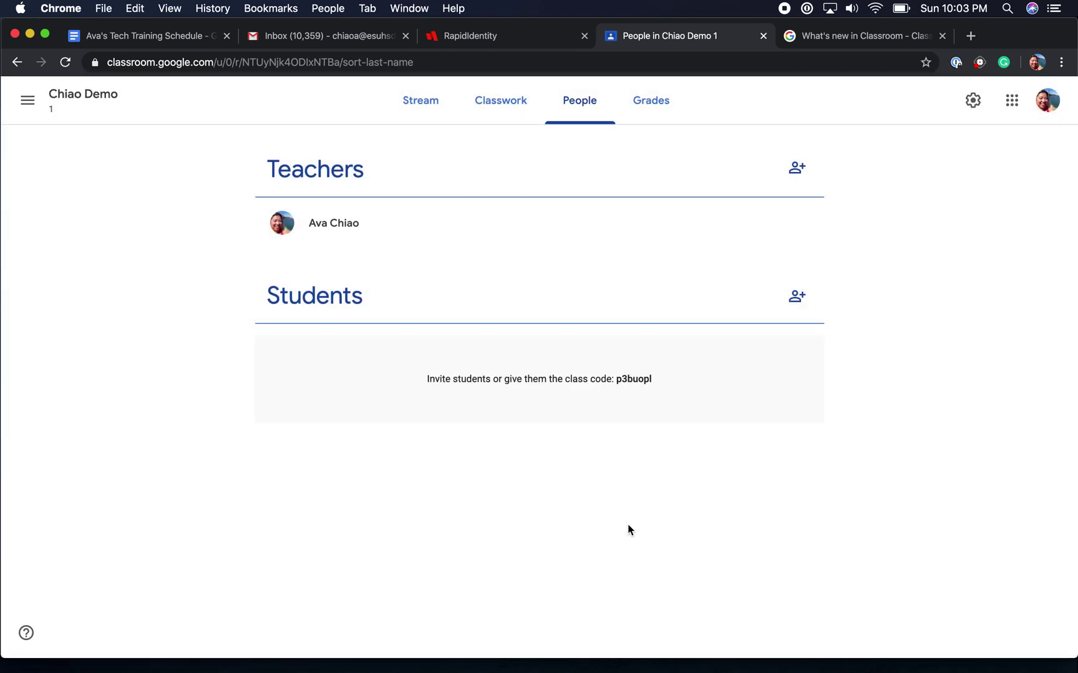
left_click(793, 302)
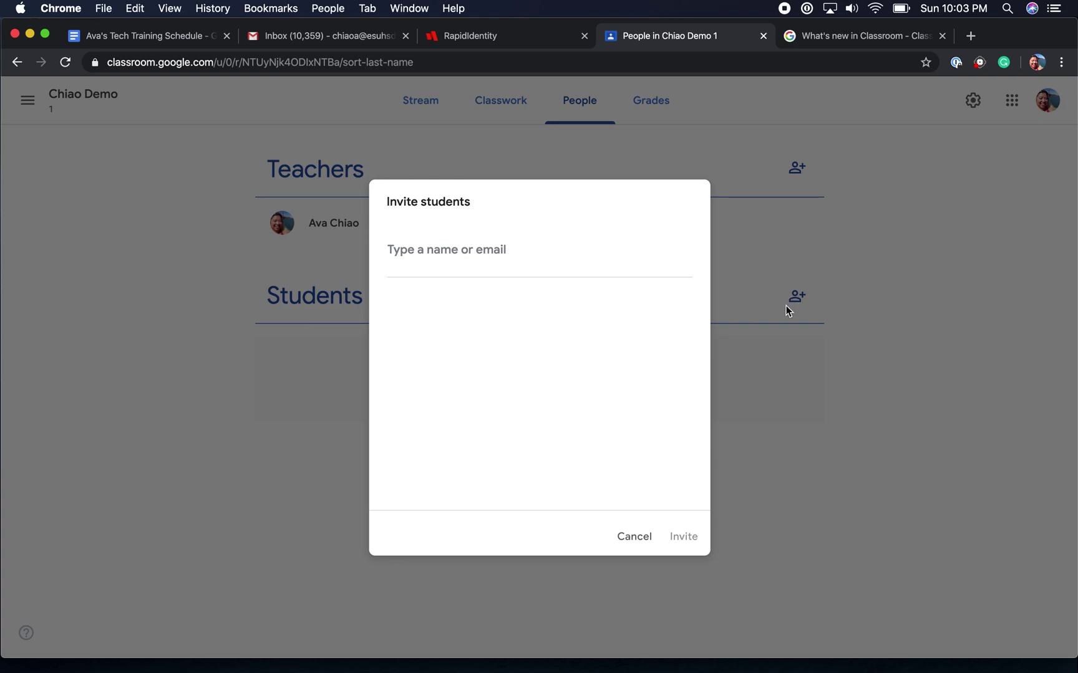
left_click(636, 536)
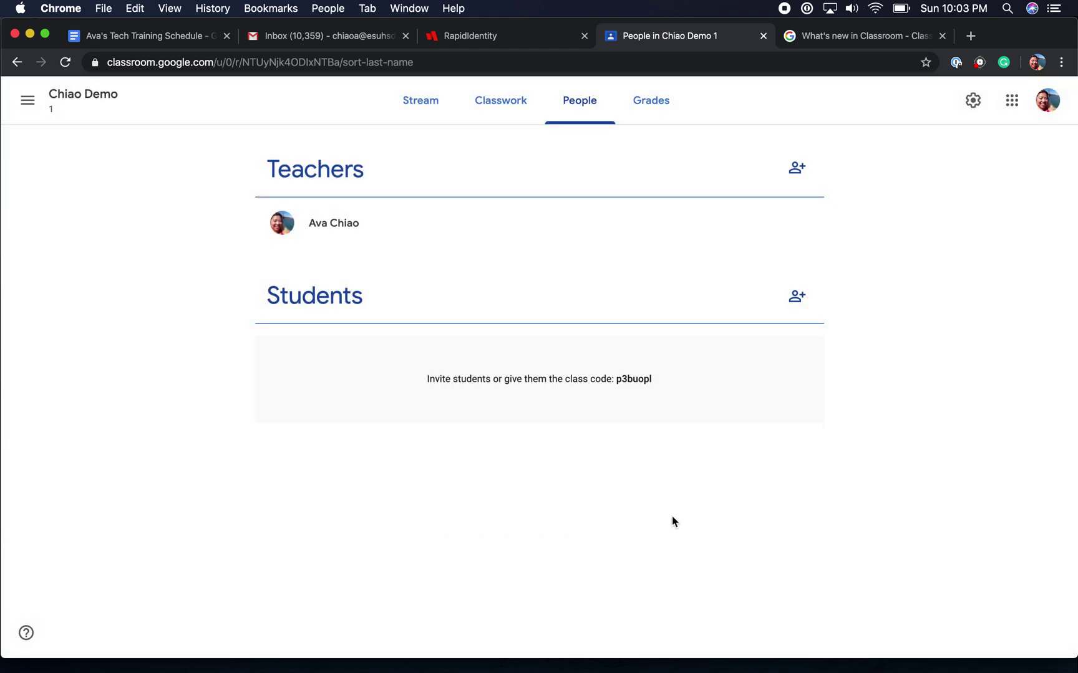
left_click_drag(664, 382, 612, 382)
Switch to the Grades tab to view Chiao Demo 1's empty gradebook.
left_click(644, 112)
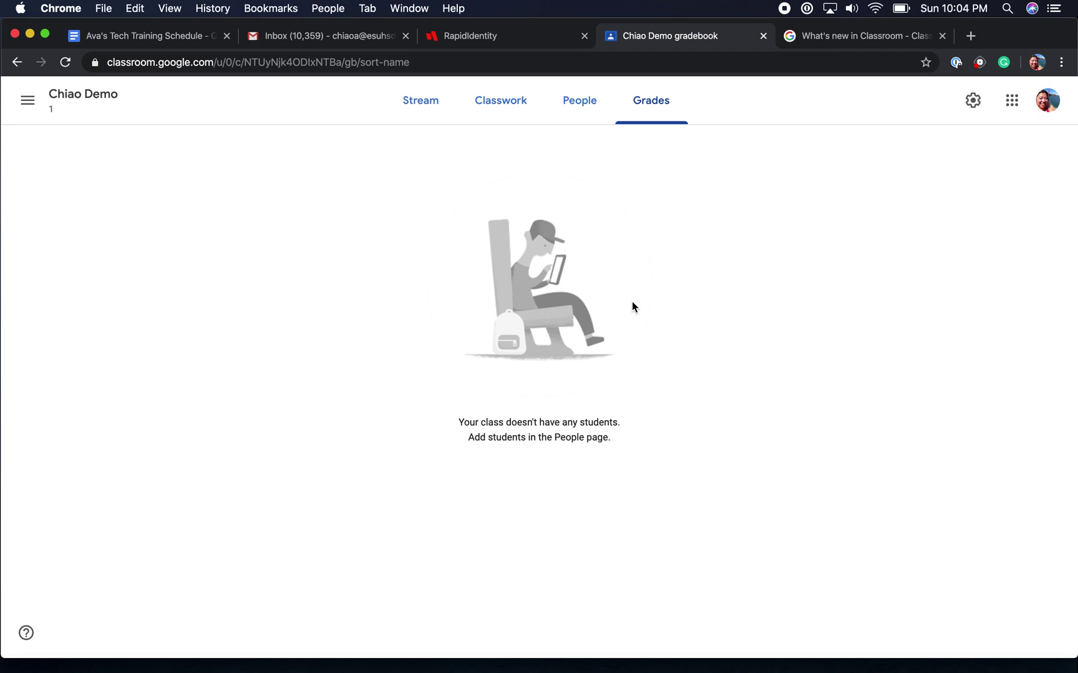
Open the class settings and highlight the full class description.
left_click(970, 103)
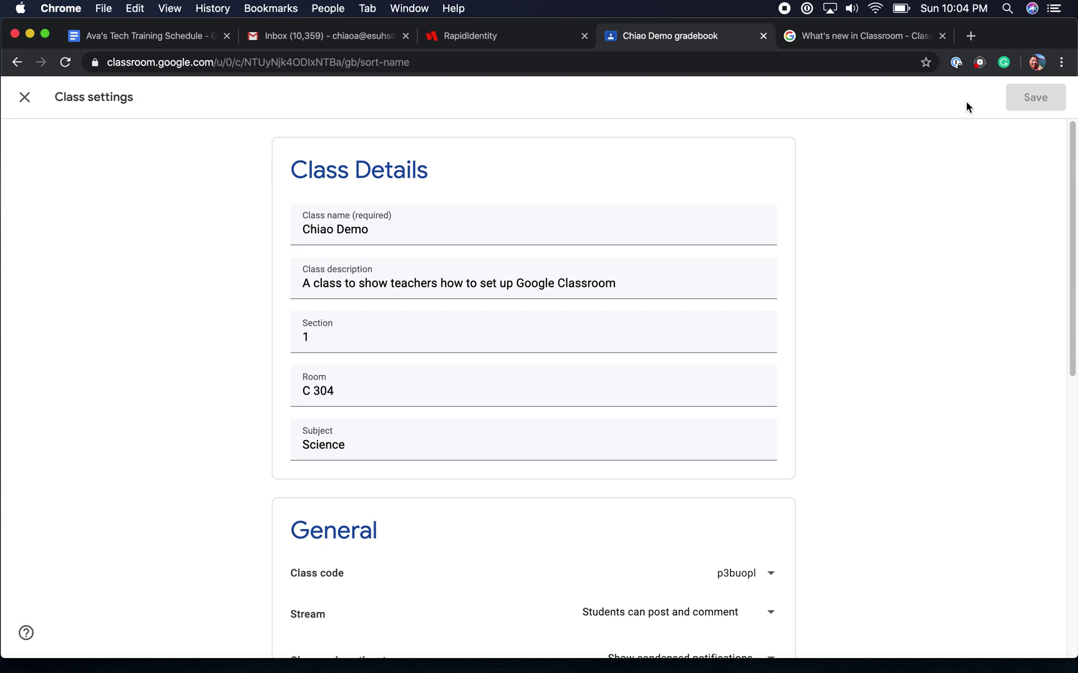
left_click_drag(649, 284, 312, 274)
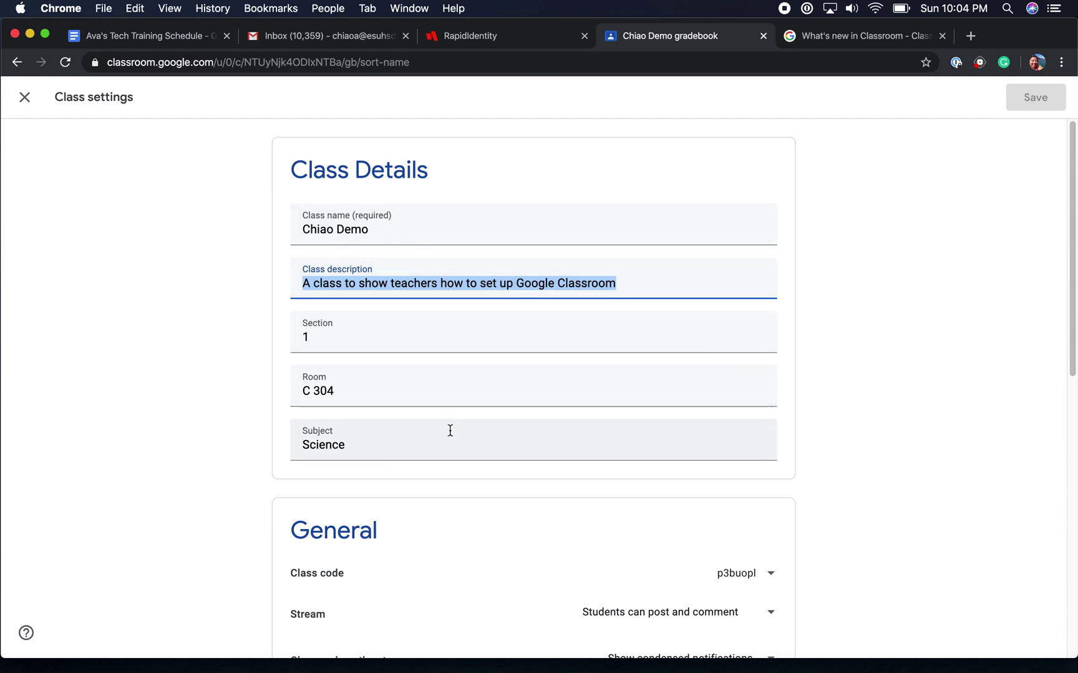
scroll(856, 429, "down", 5)
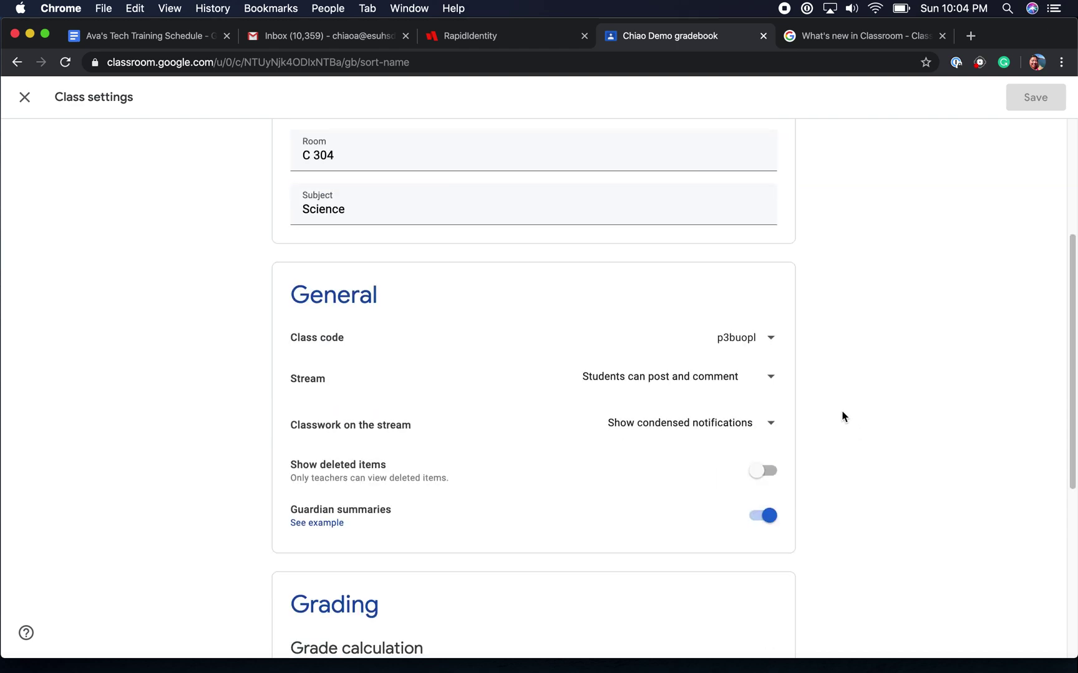
left_click(770, 339)
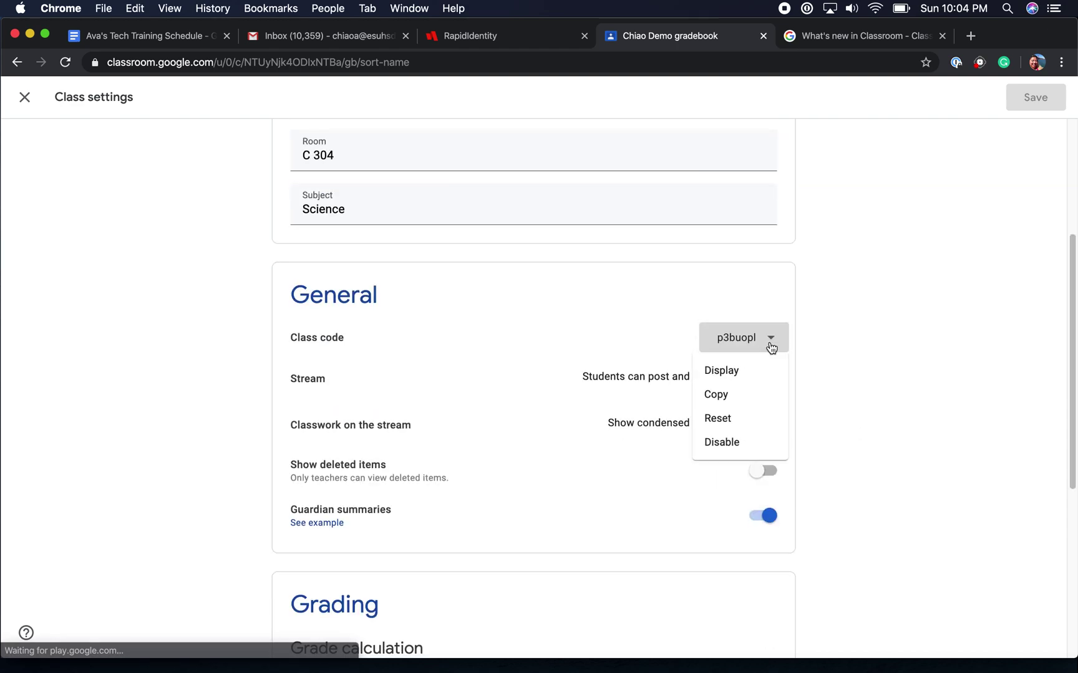
left_click(767, 367)
left_click(724, 445)
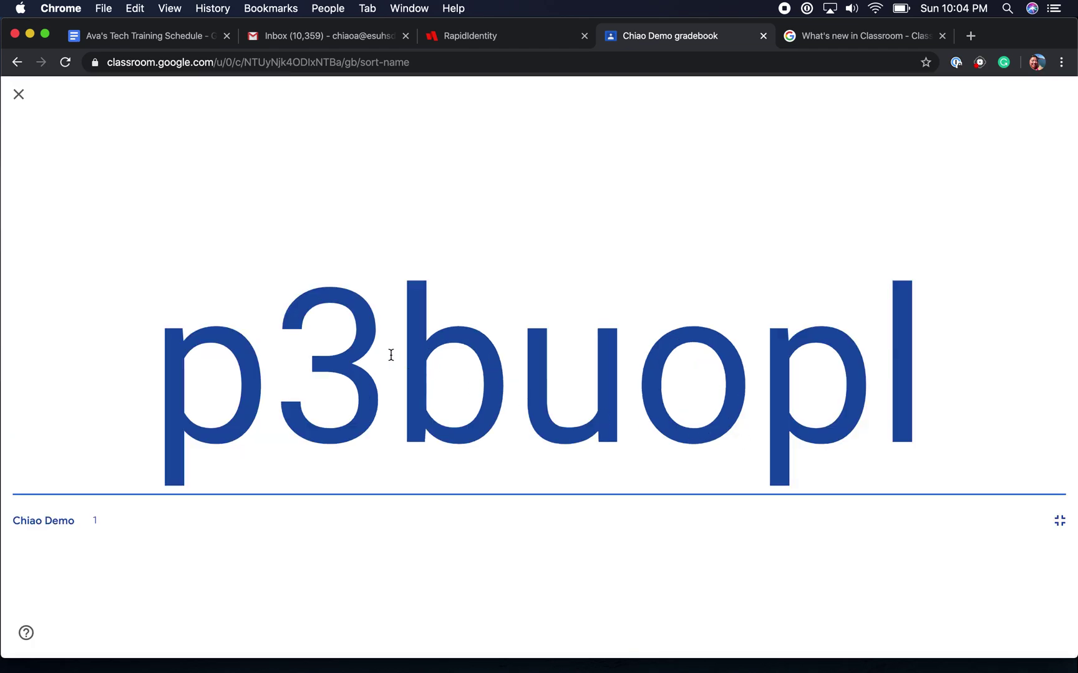
left_click(1060, 519)
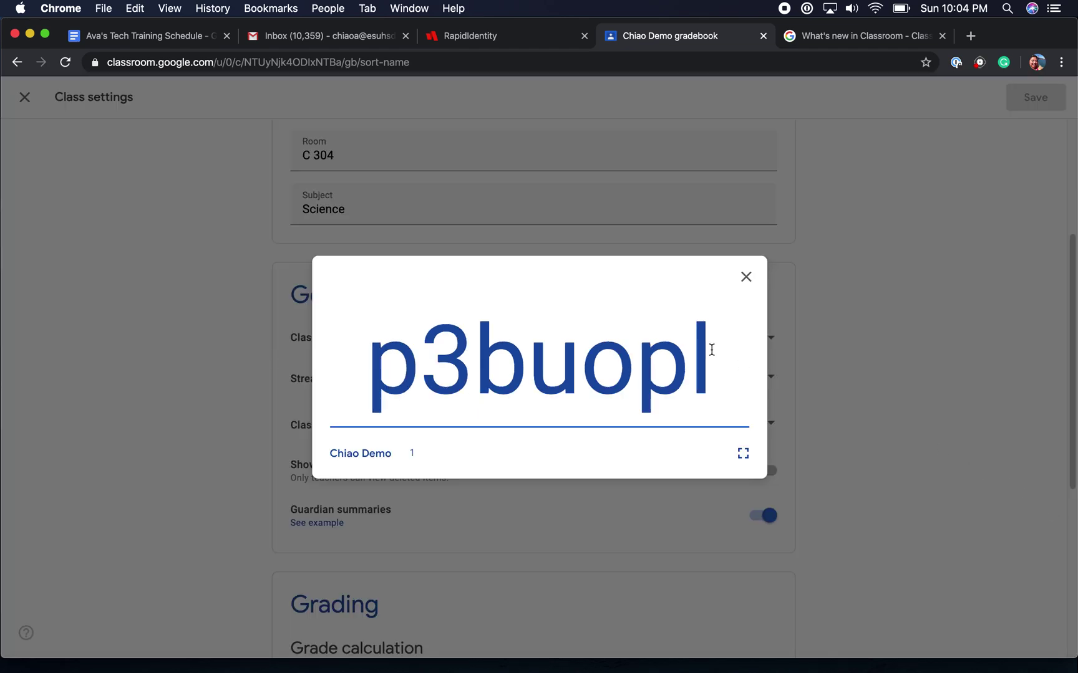
left_click(748, 276)
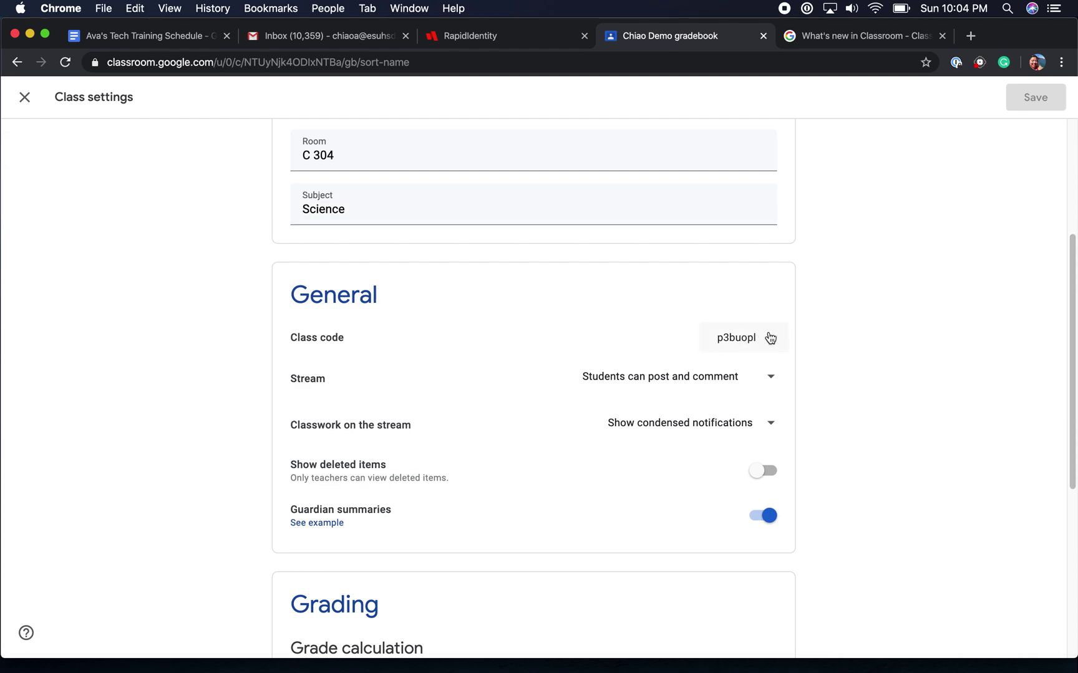
left_click(770, 337)
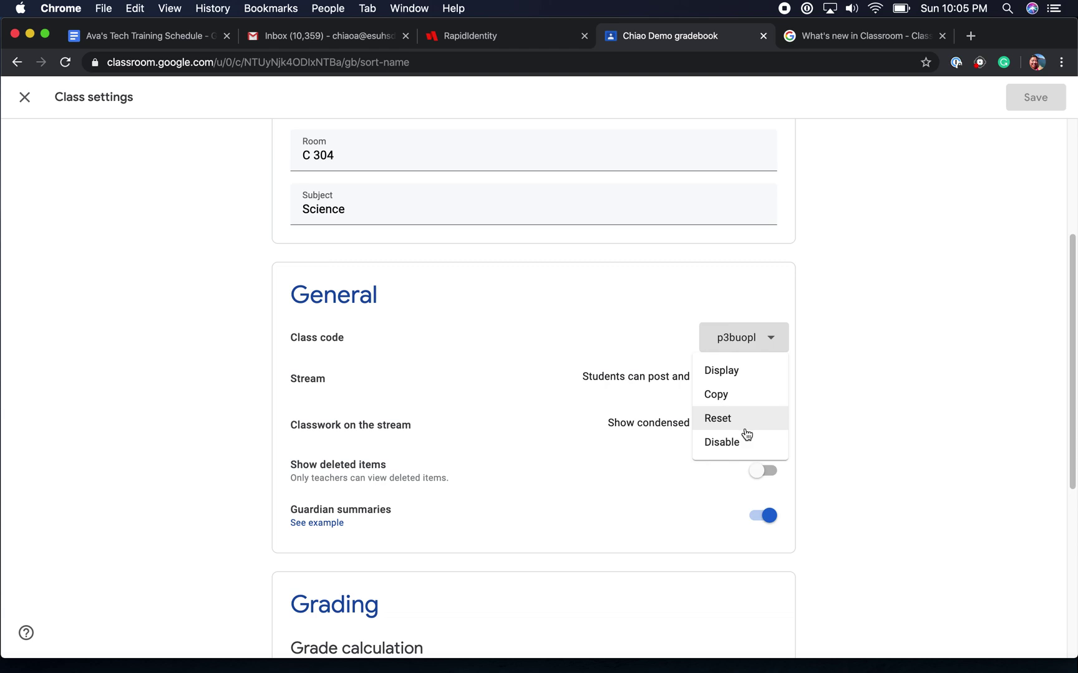
left_click(543, 355)
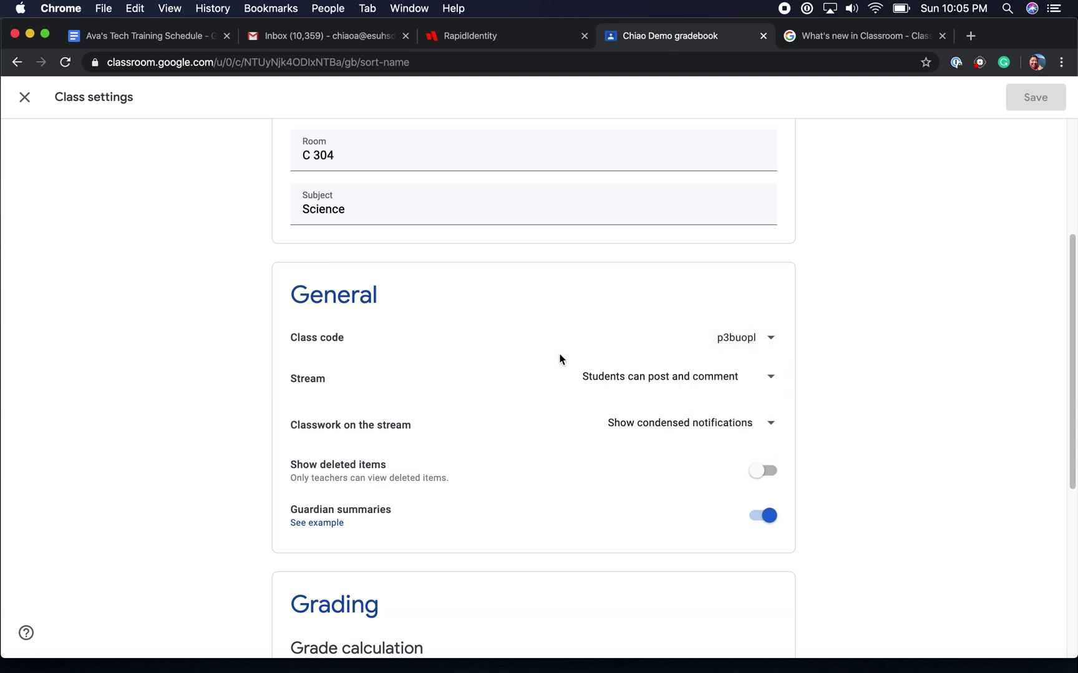
left_click(772, 382)
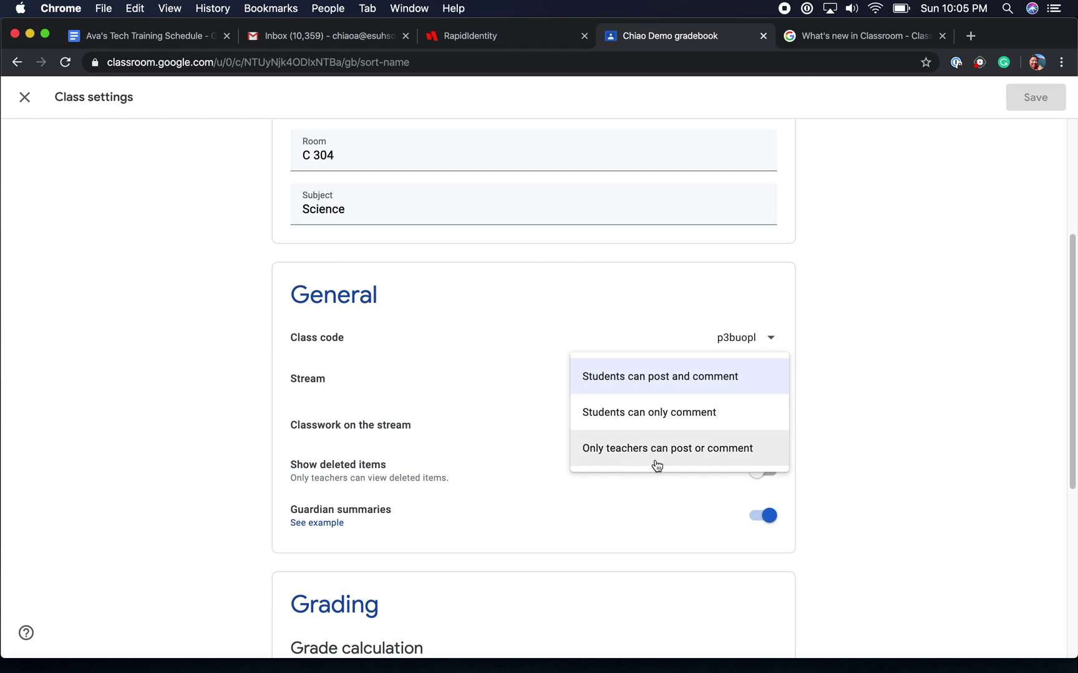
left_click(811, 368)
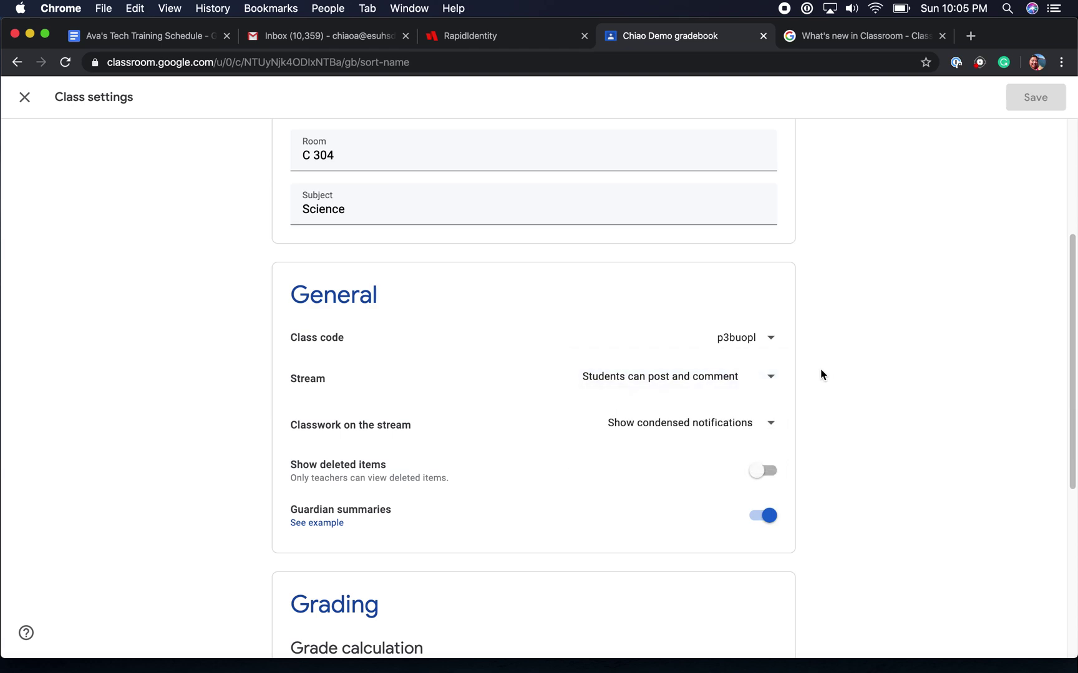
left_click(766, 427)
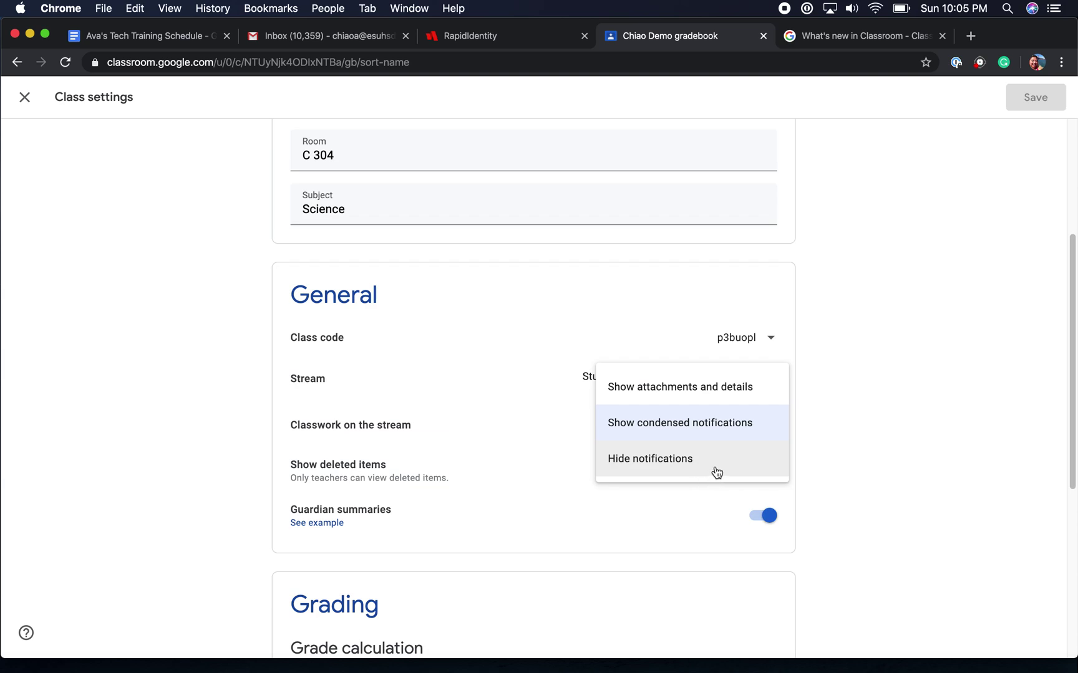
left_click(829, 428)
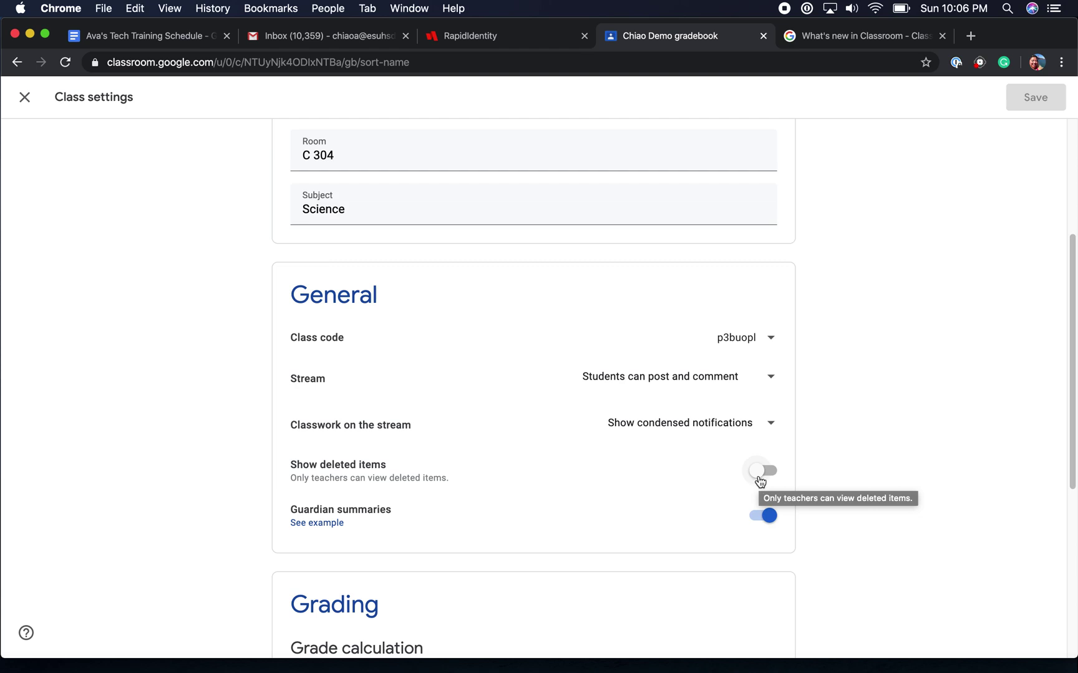
scroll(680, 492, "down", 2)
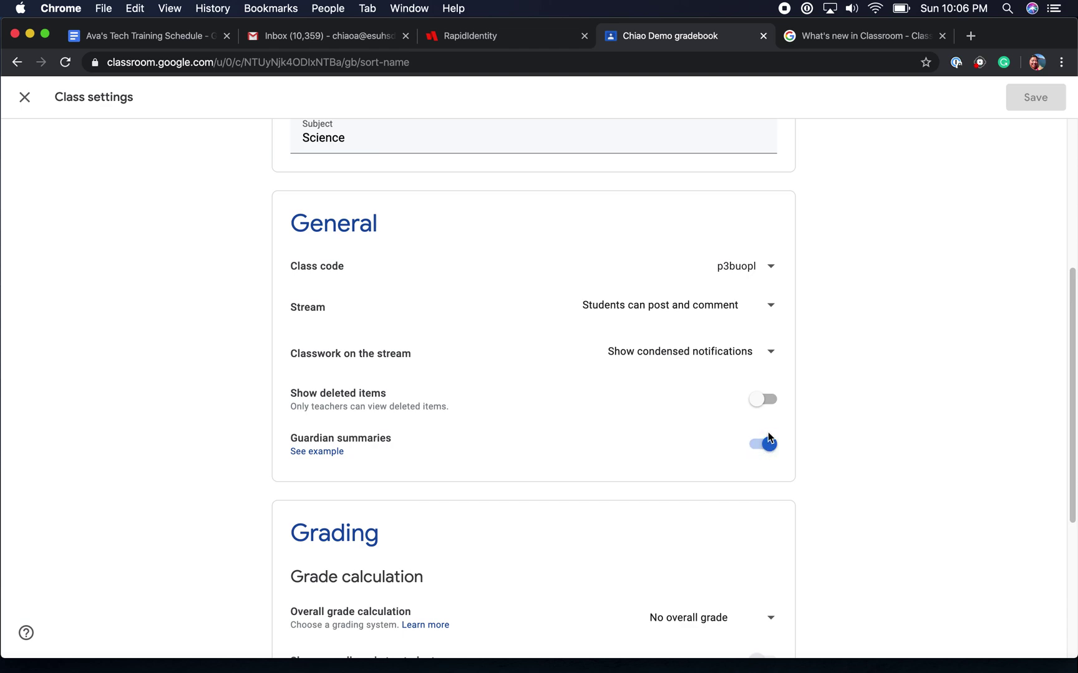
scroll(679, 460, "down", 1)
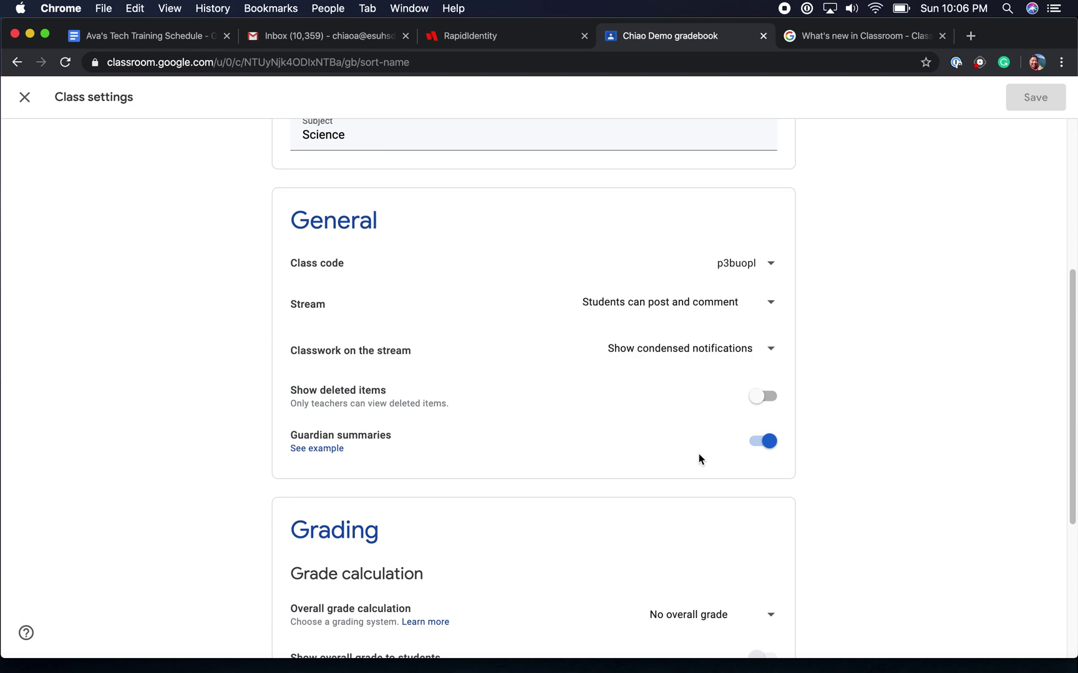
scroll(698, 459, "down", 5)
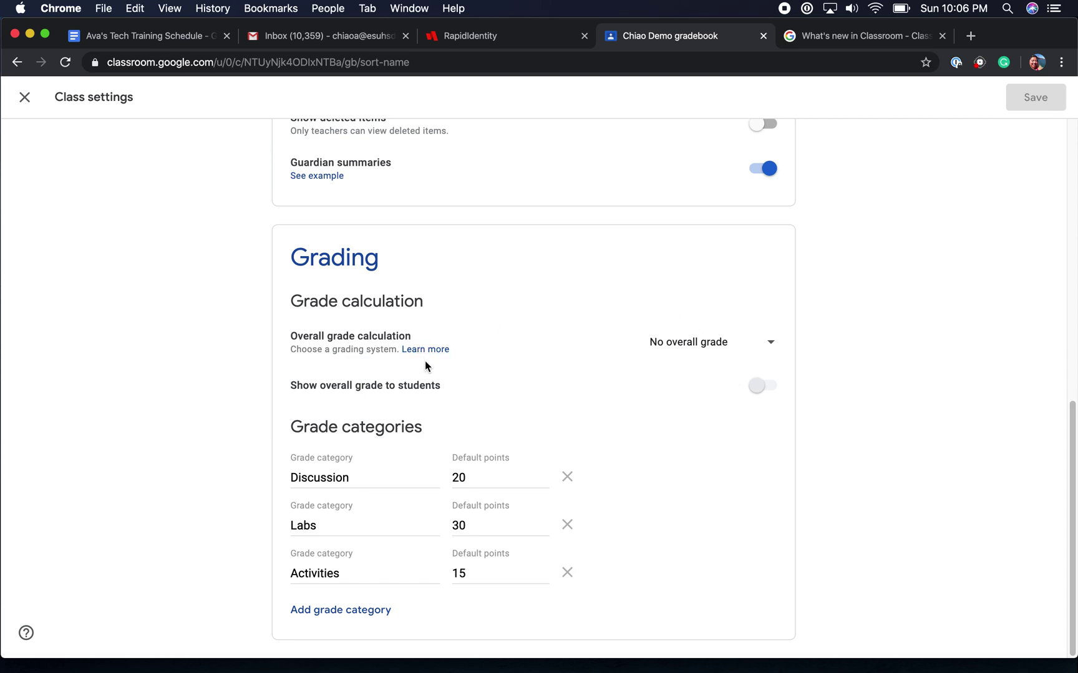
left_click(774, 348)
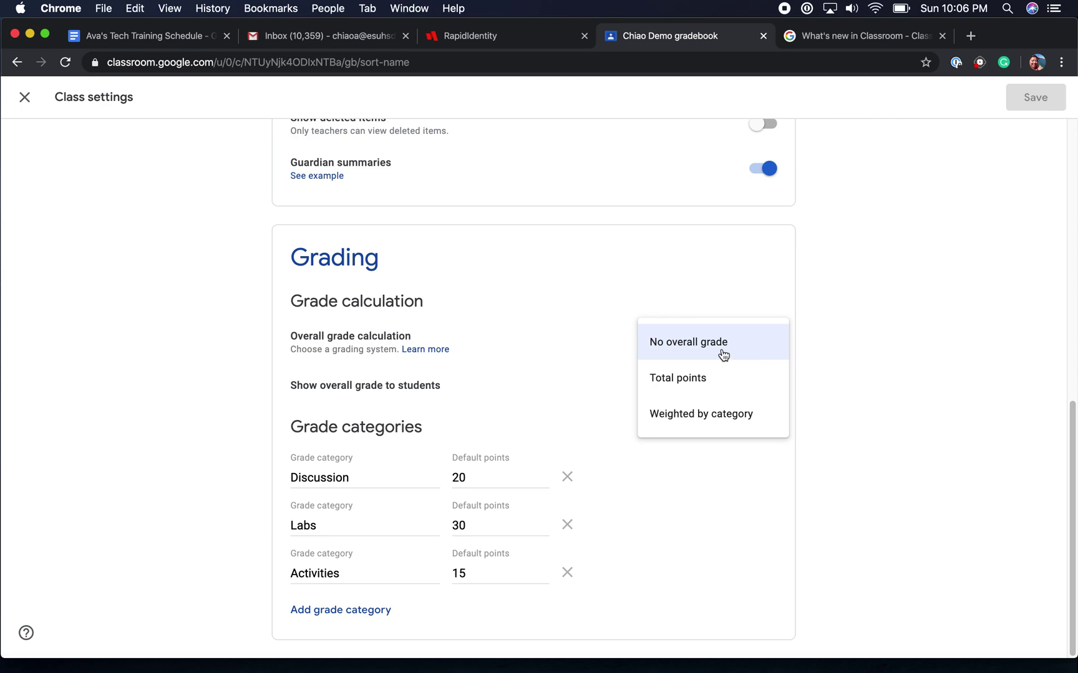
left_click(547, 384)
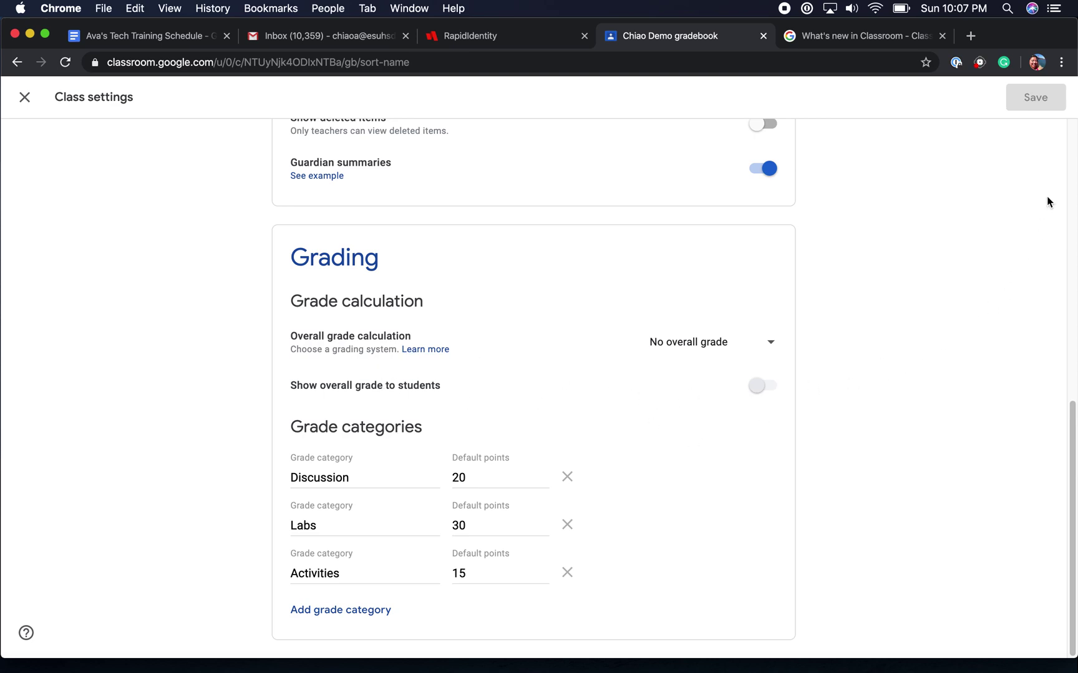
Close the class settings to return to the gradebook and open the Google apps list.
scroll(1022, 215, "up", 5)
scroll(991, 181, "up", 5)
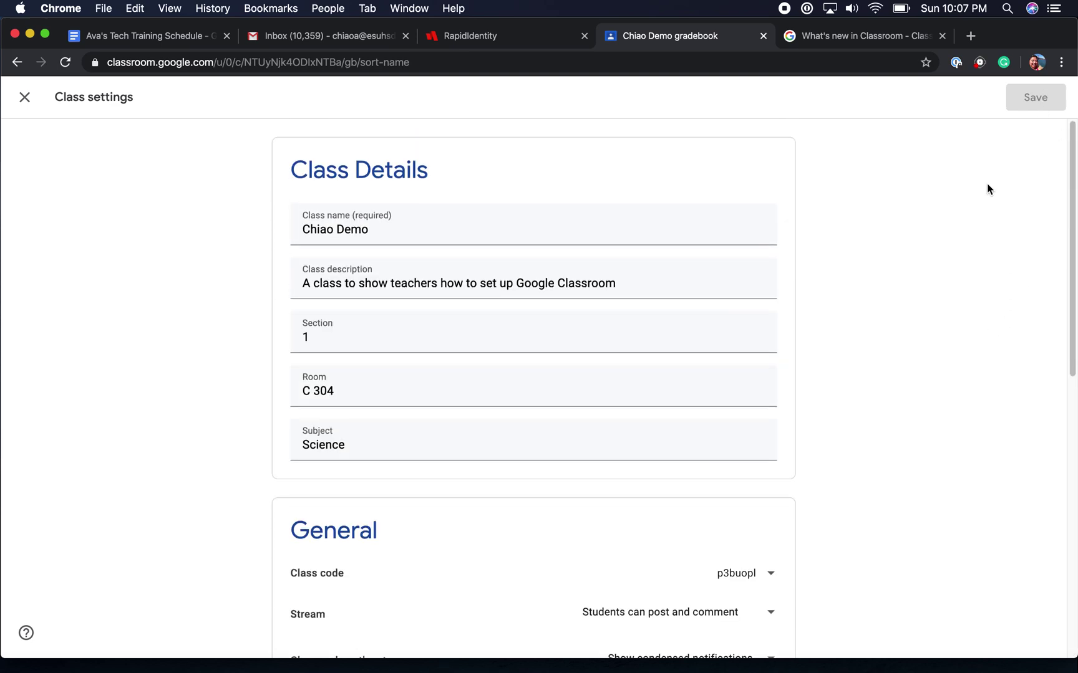
left_click(24, 97)
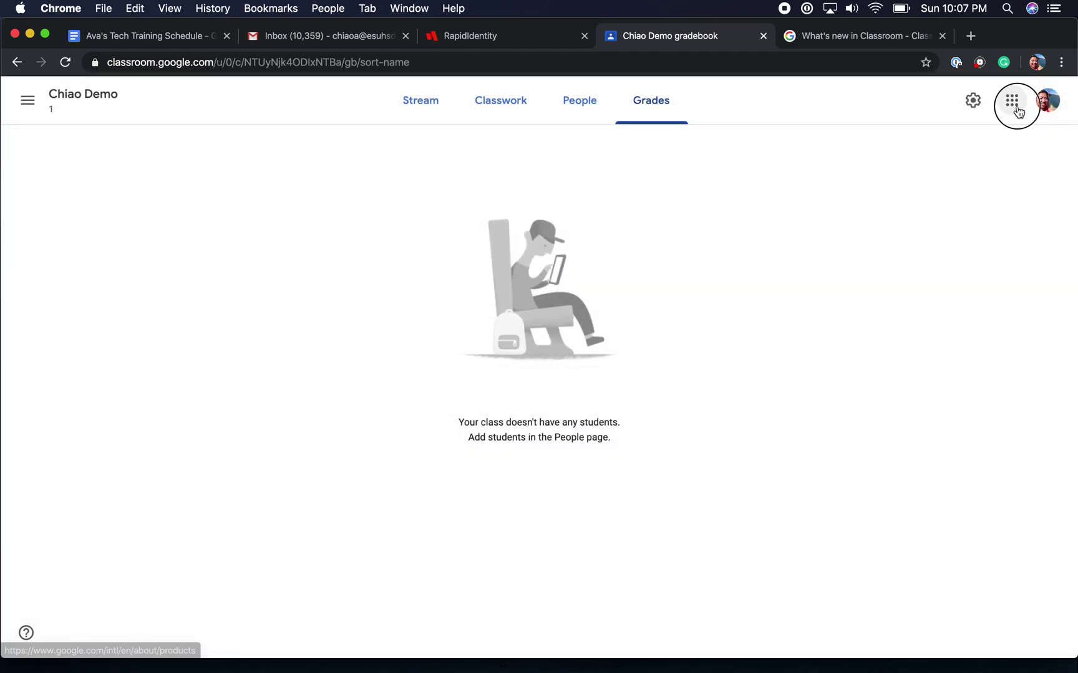
left_click(1017, 110)
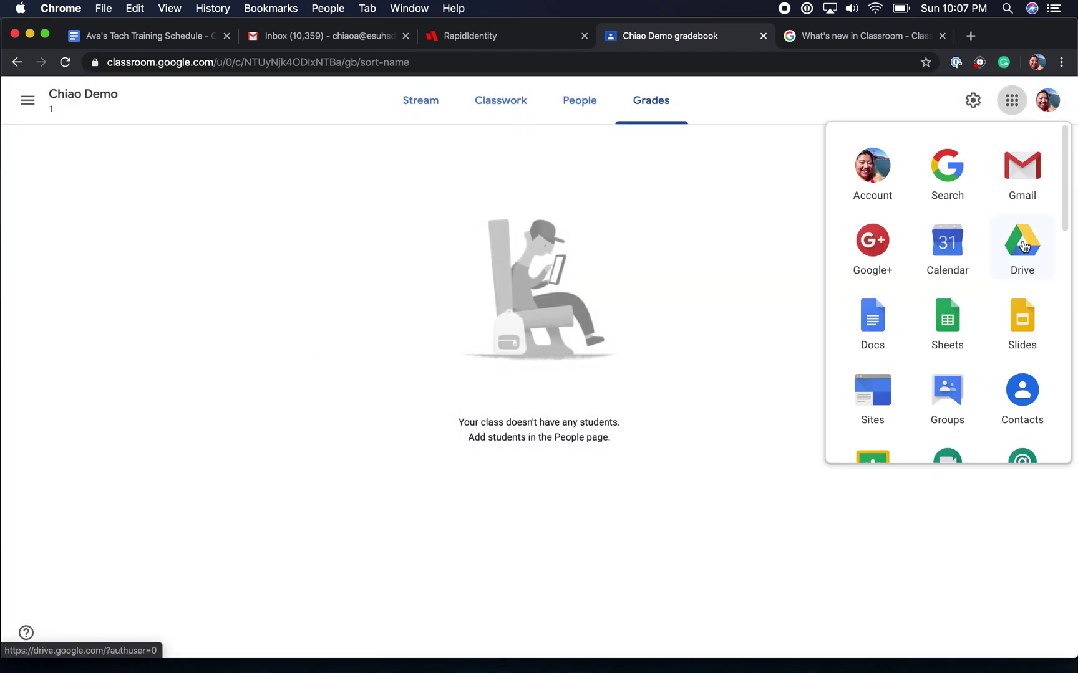